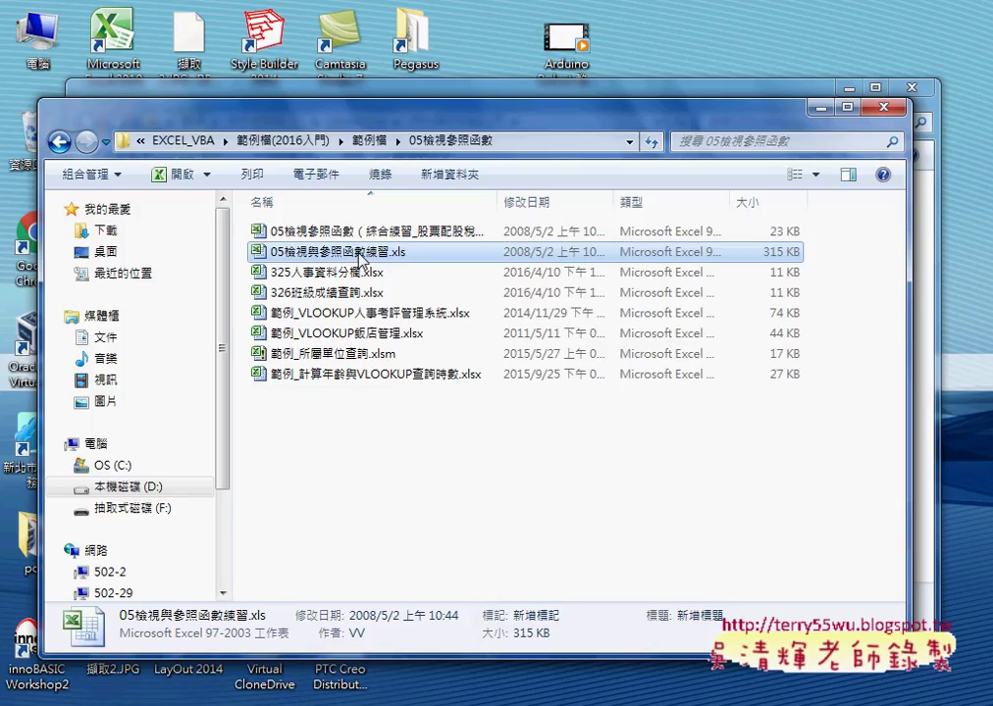
Step: Open the practice workbook 05檢視與參照函數練習.xls from the Explorer file list
double_click(361, 258)
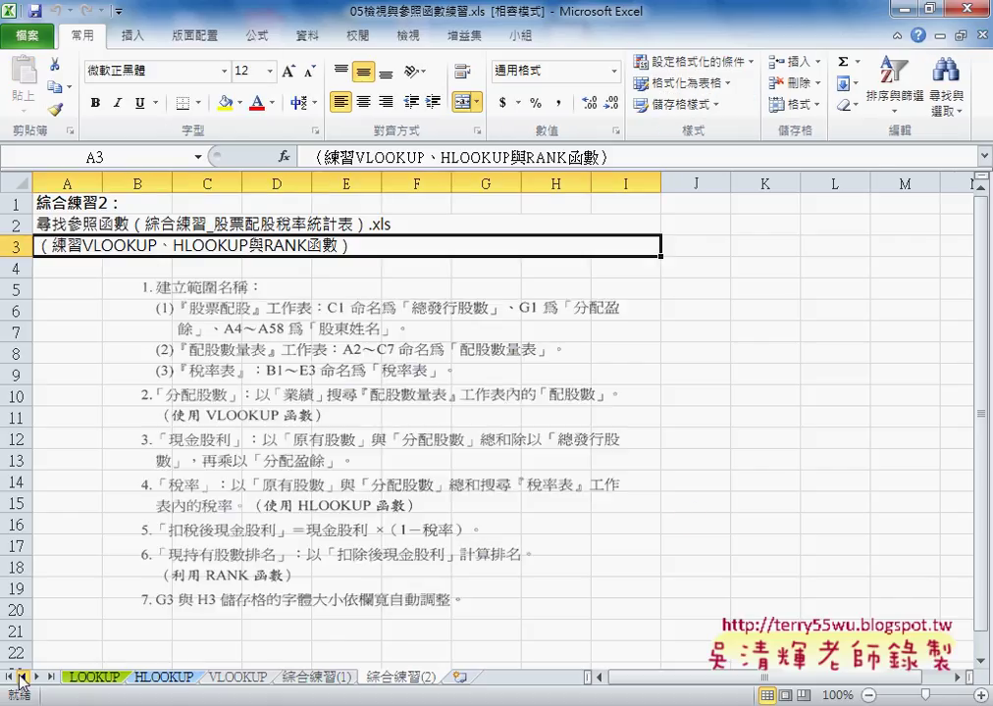
Step: Switch to the LOOKUP sheet and look over lookup cell H3 and result cells H4:H7
click(94, 679)
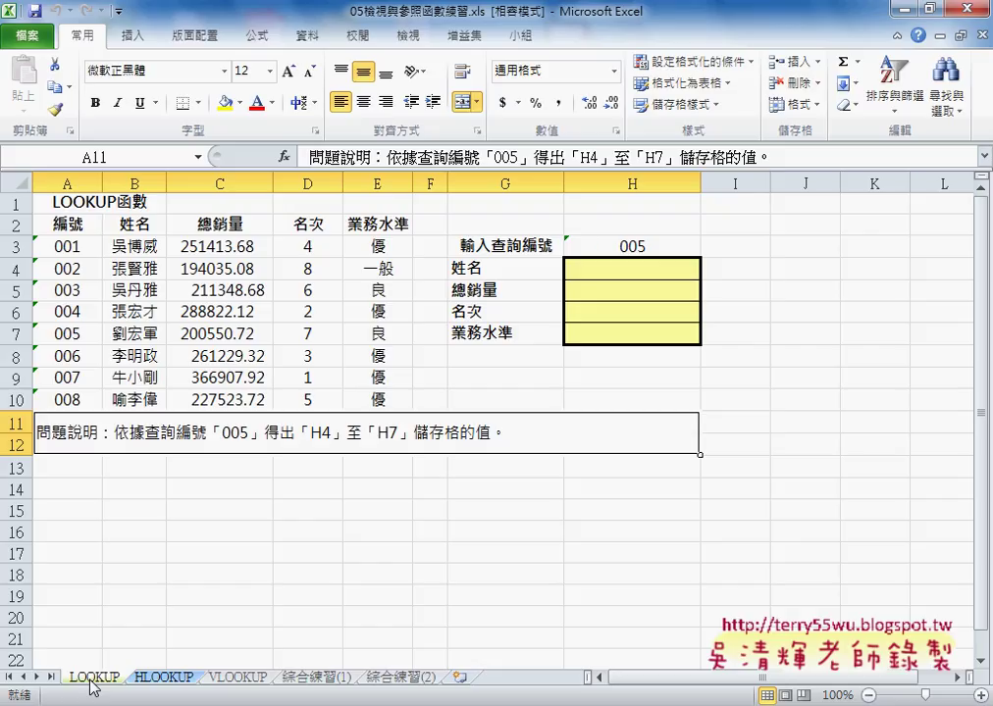
click(628, 271)
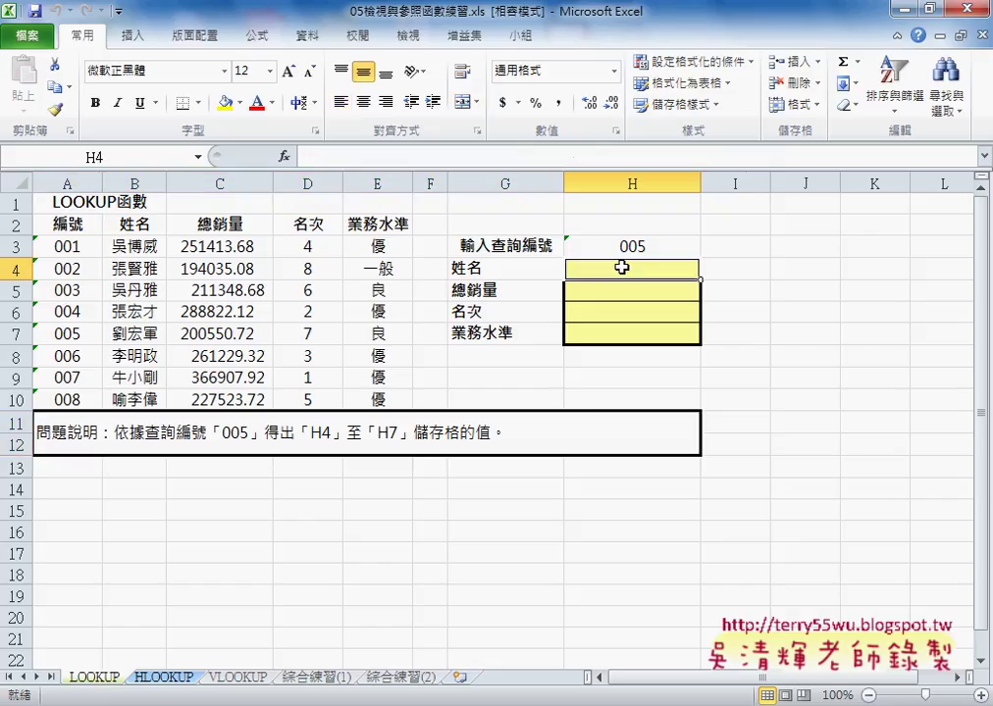
click(646, 250)
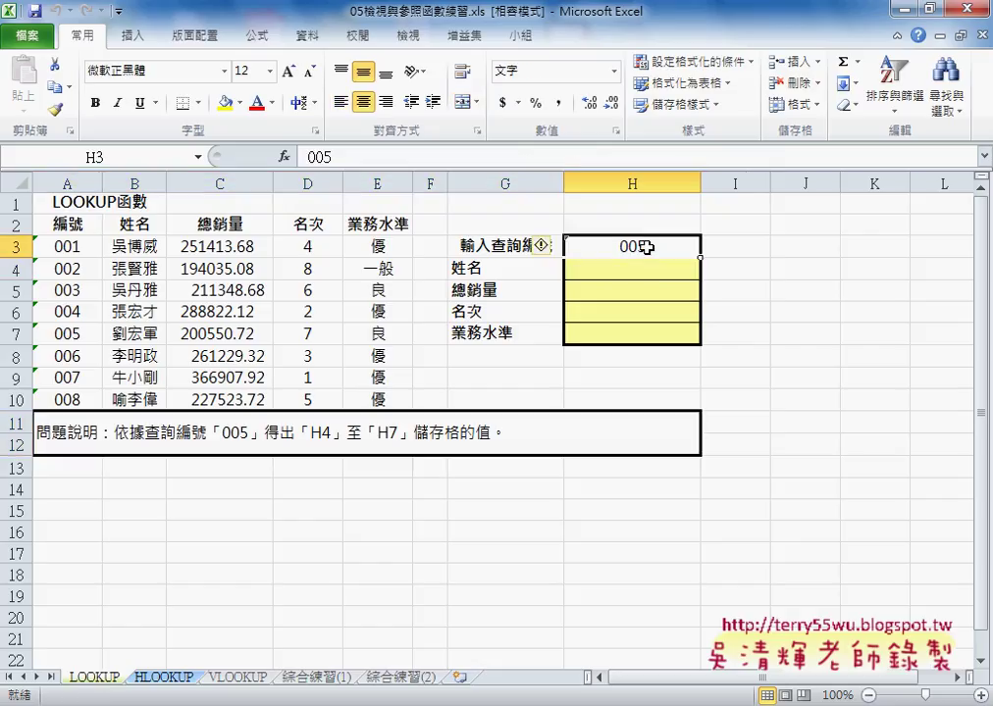
drag(643, 266, 643, 334)
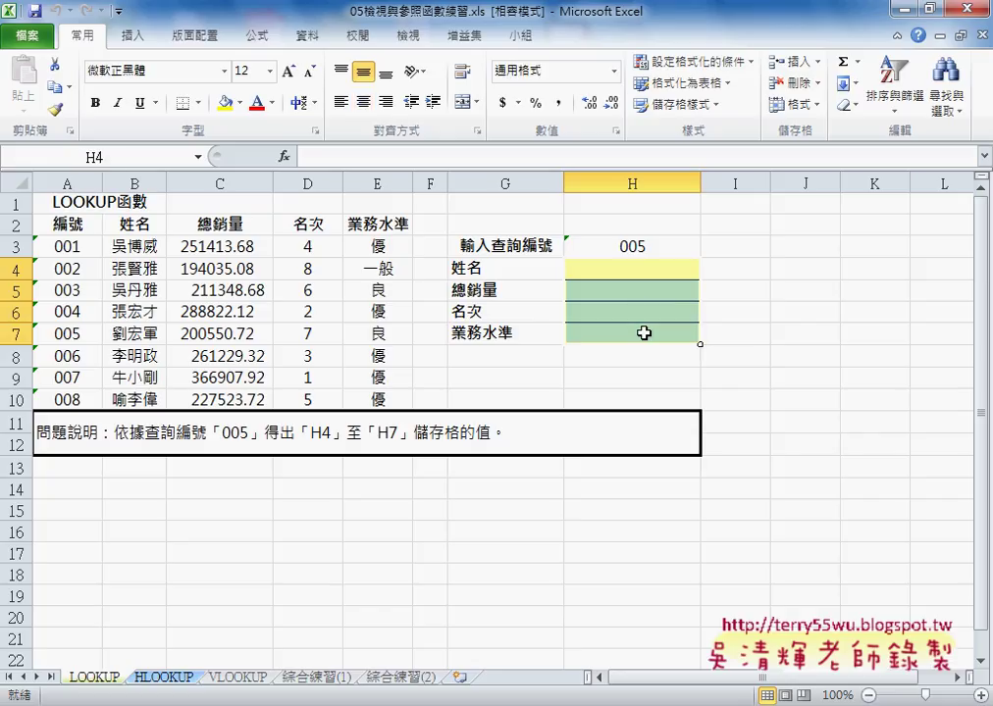
click(643, 266)
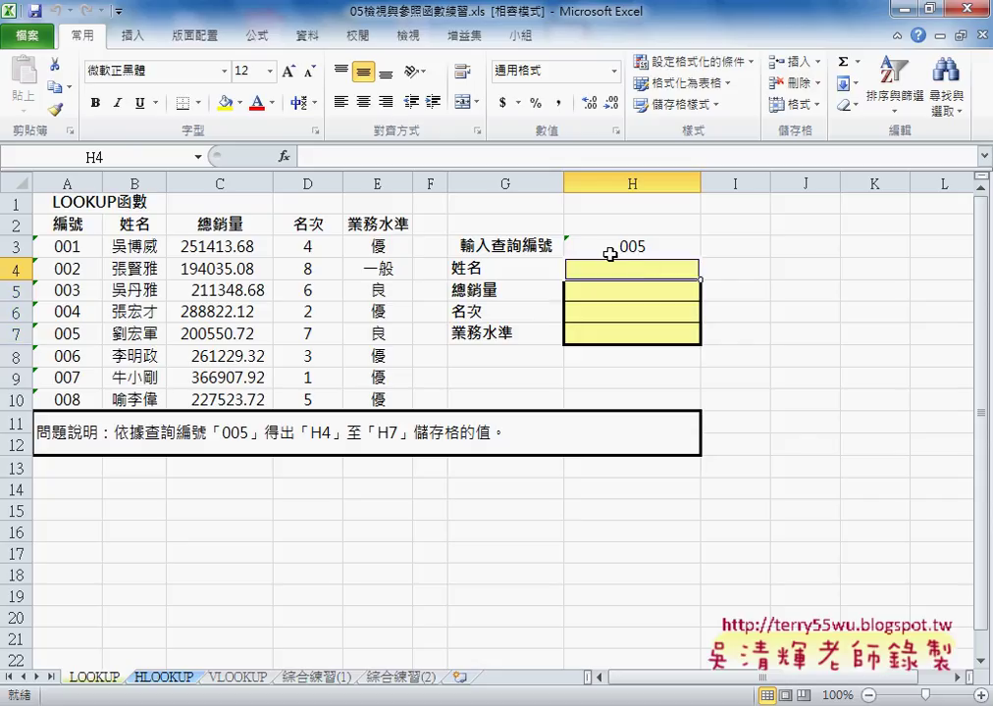
Step: Mark ID 005's row in red, linking it to the results, and dismiss the activation notice
click(609, 254)
click(72, 335)
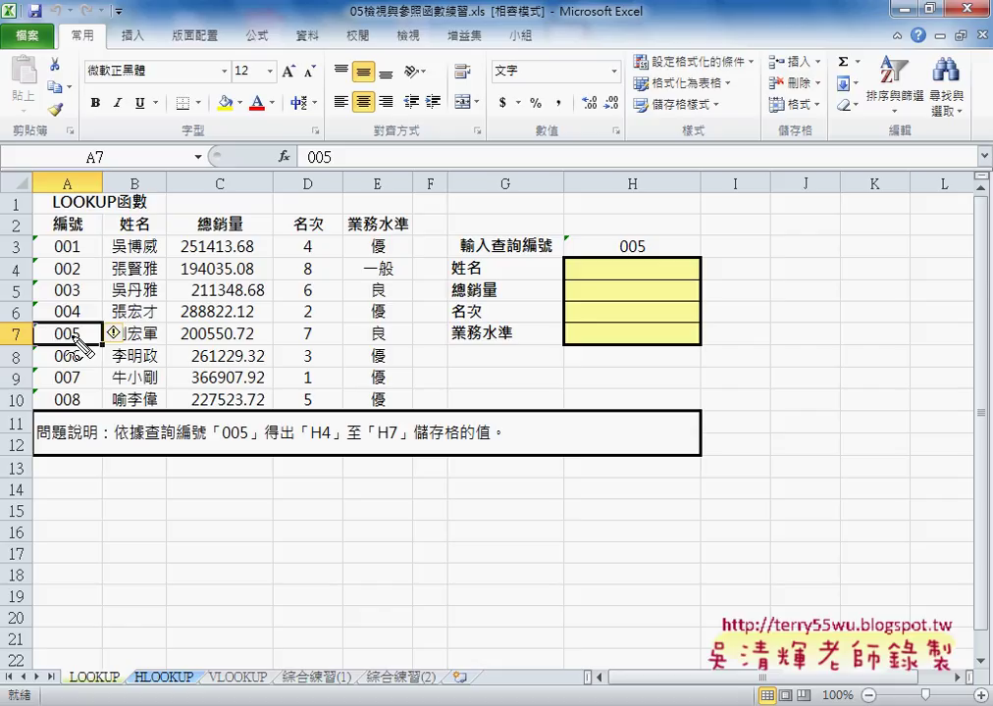
mouse_move(102, 343)
mouse_down()
mouse_move(351, 320)
mouse_move(108, 345)
mouse_up()
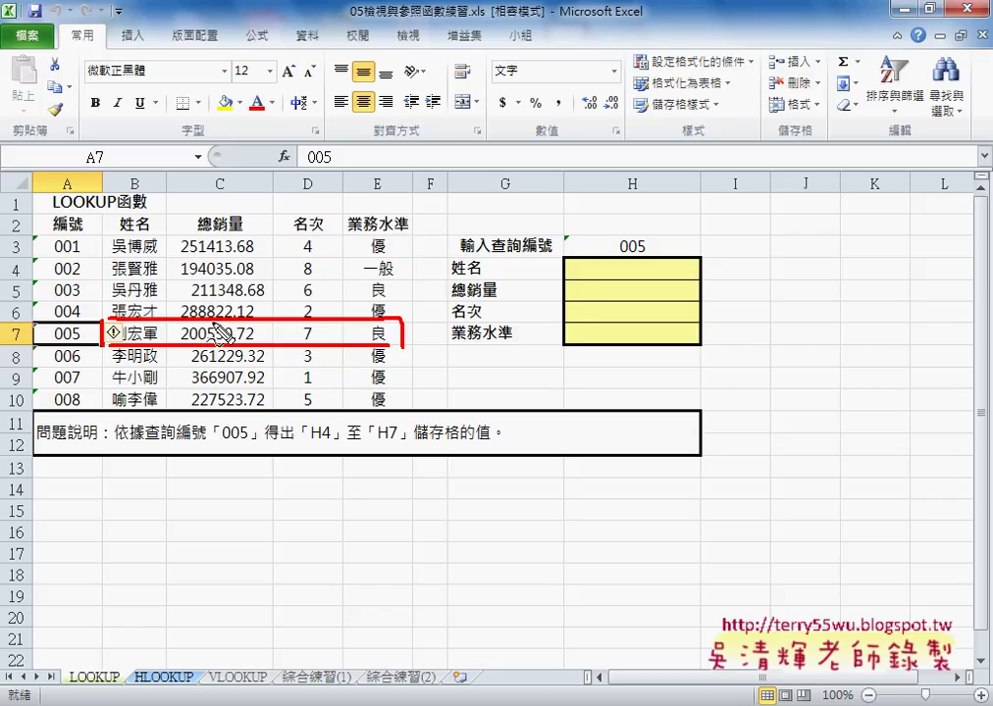
mouse_move(349, 318)
mouse_down()
mouse_move(604, 263)
mouse_move(626, 333)
mouse_move(636, 317)
mouse_up()
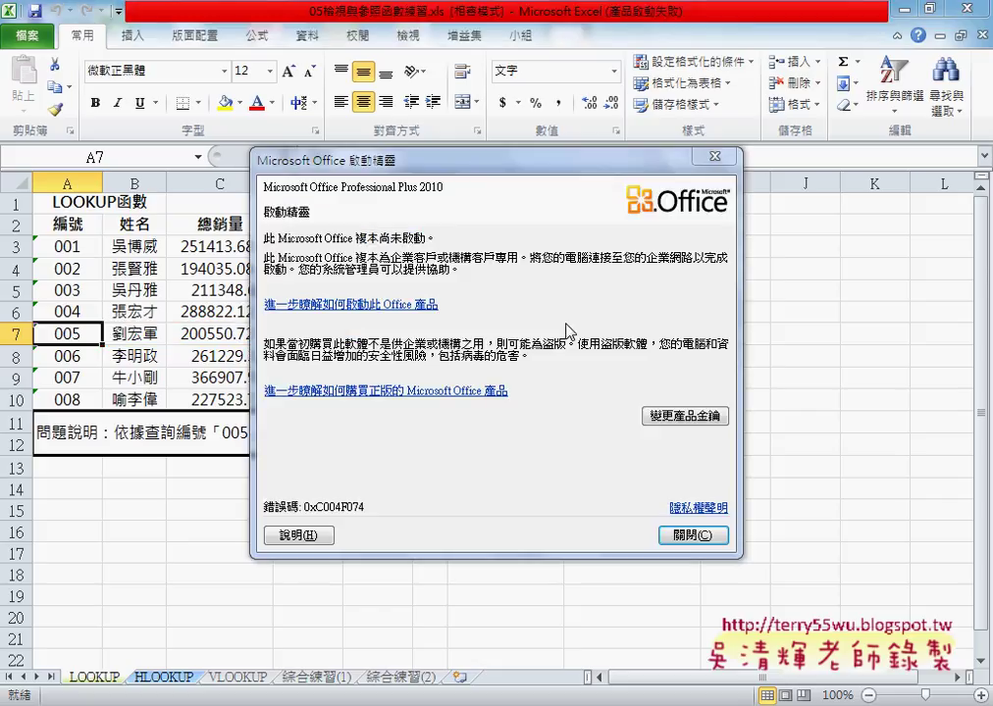
click(696, 535)
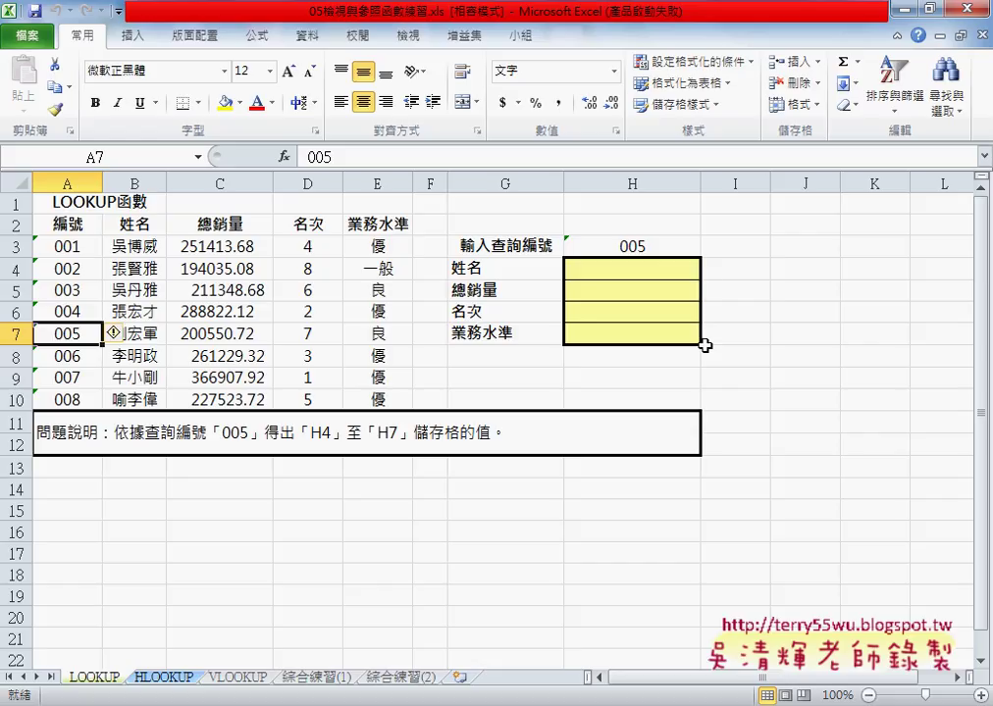
click(76, 238)
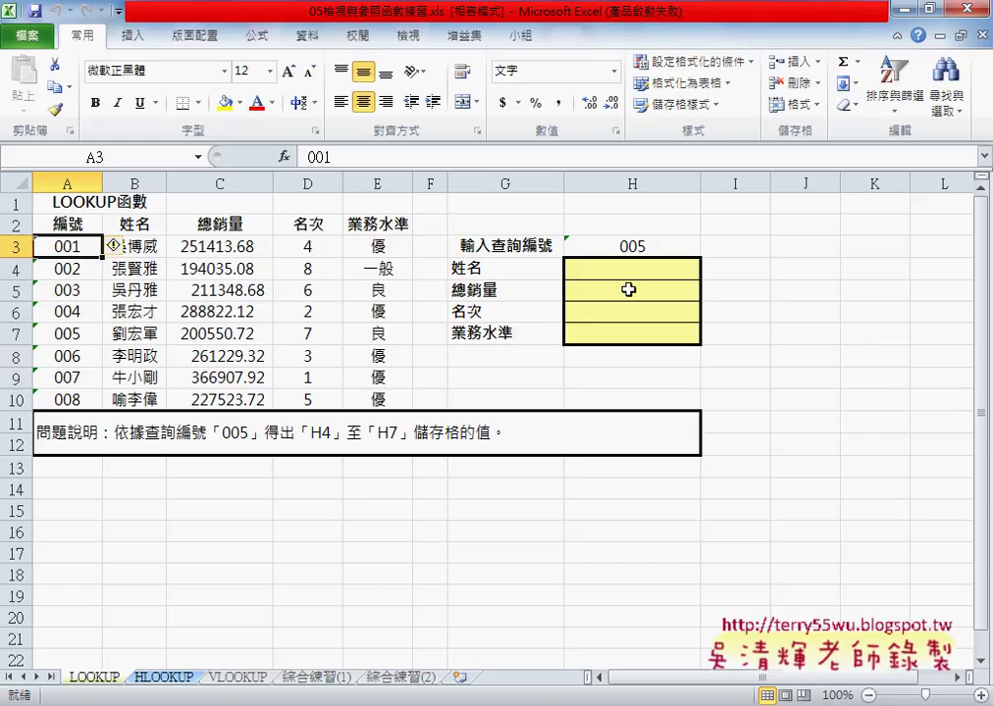
Step: Edit H3 so the lookup ID reads 006, then review result cells H4:H7
click(652, 247)
double_click(653, 247)
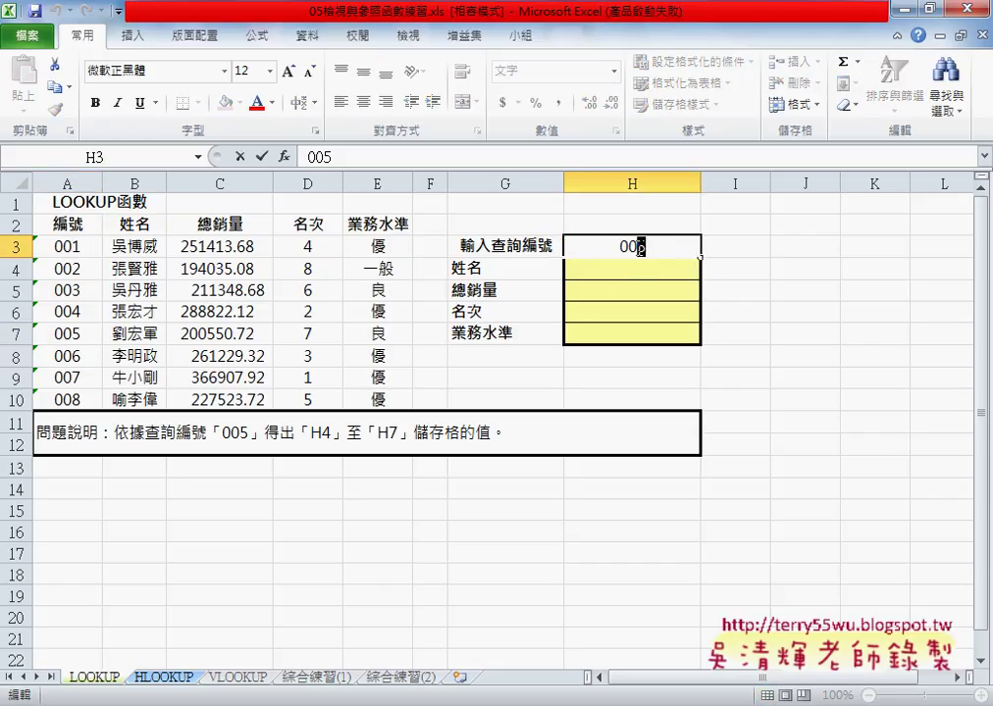
text(6)
key(Return)
drag(635, 270, 638, 335)
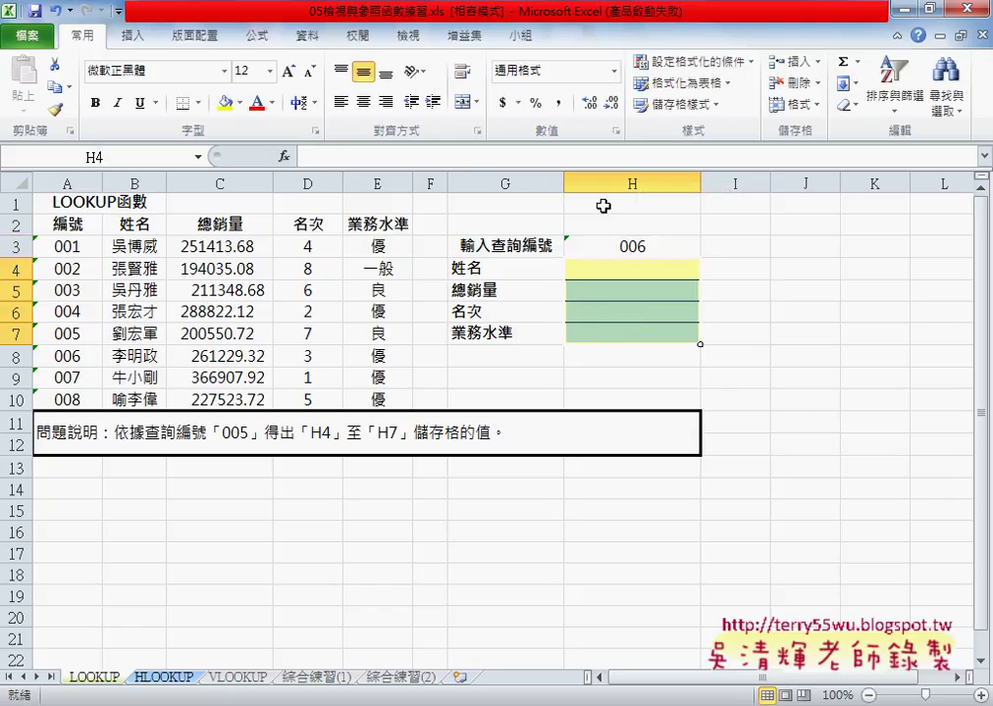
click(659, 245)
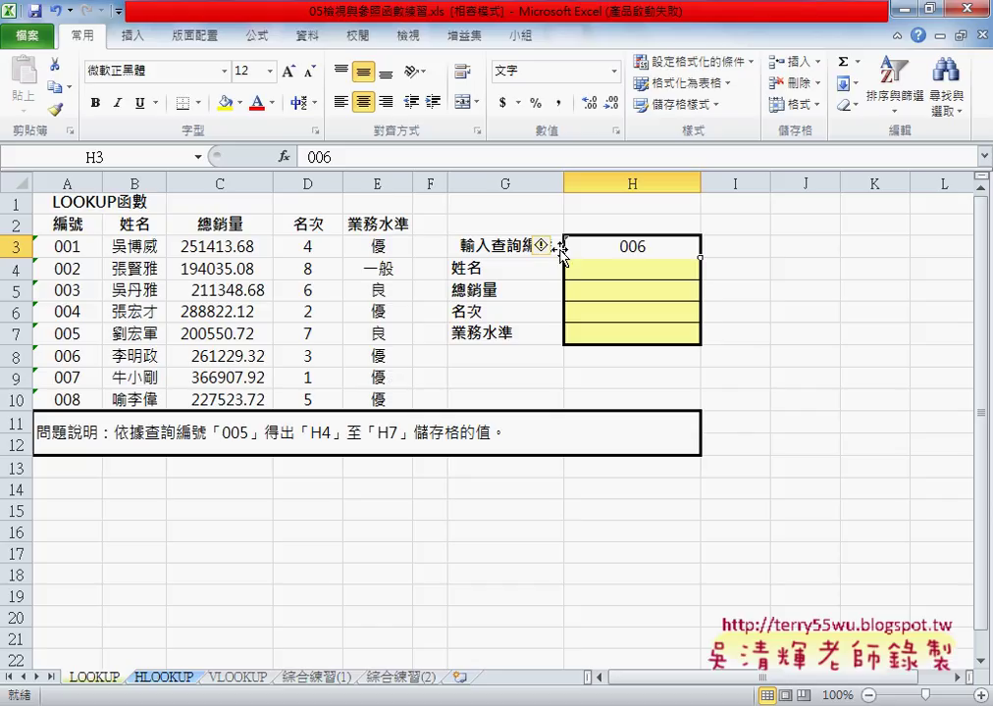
click(756, 268)
click(675, 247)
mouse_move(564, 225)
mouse_down()
mouse_move(561, 253)
mouse_move(714, 257)
mouse_up()
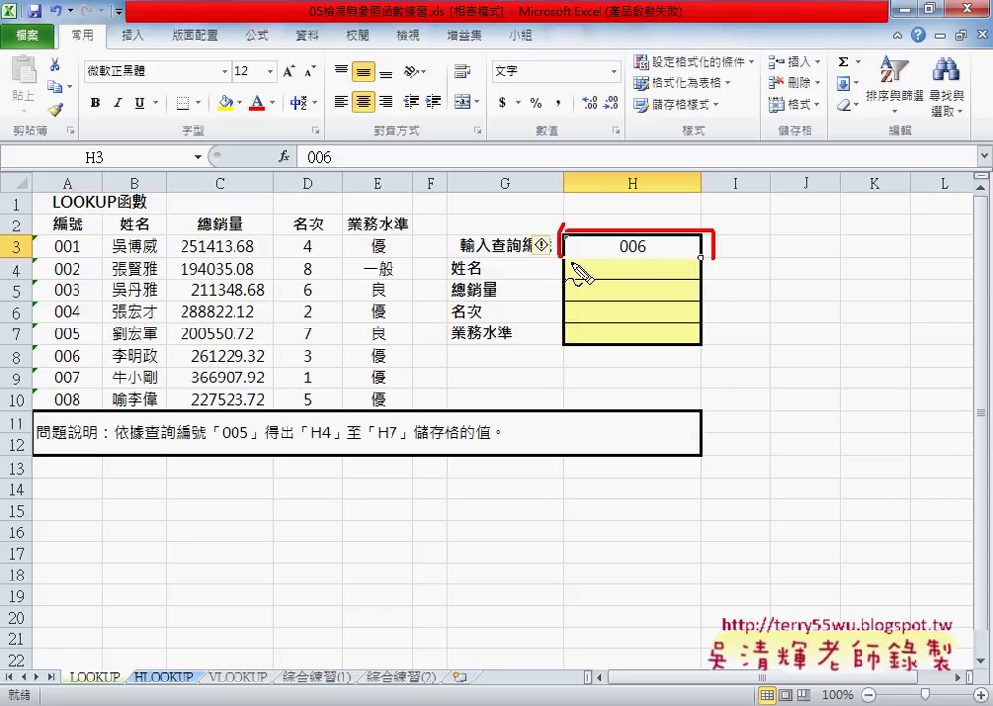
drag(573, 263, 694, 262)
drag(785, 257, 731, 257)
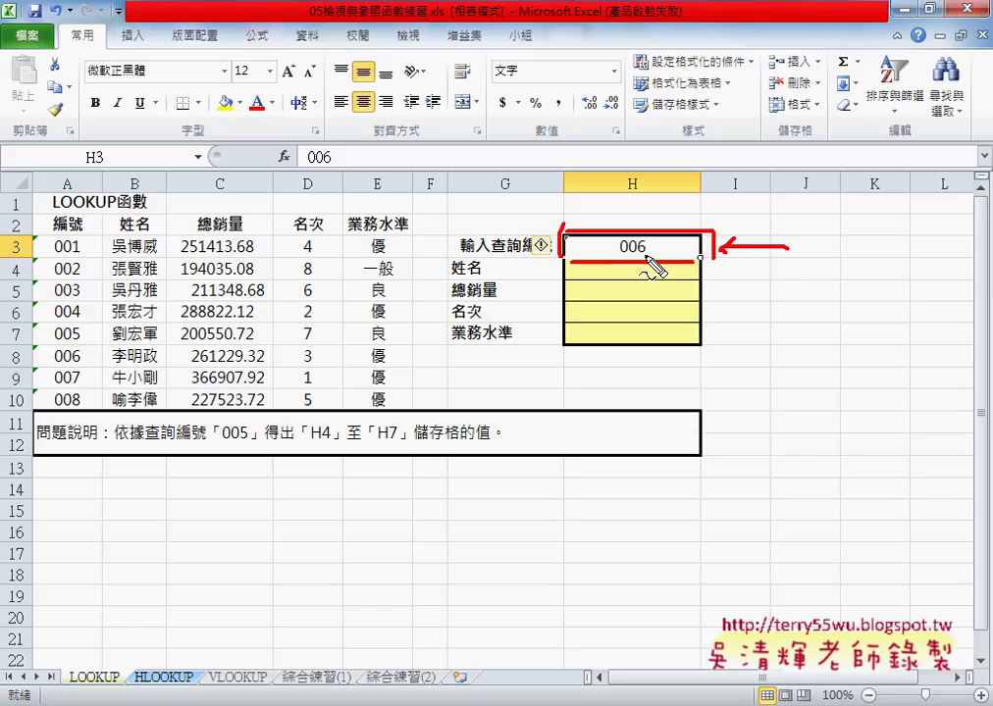
drag(620, 257, 644, 257)
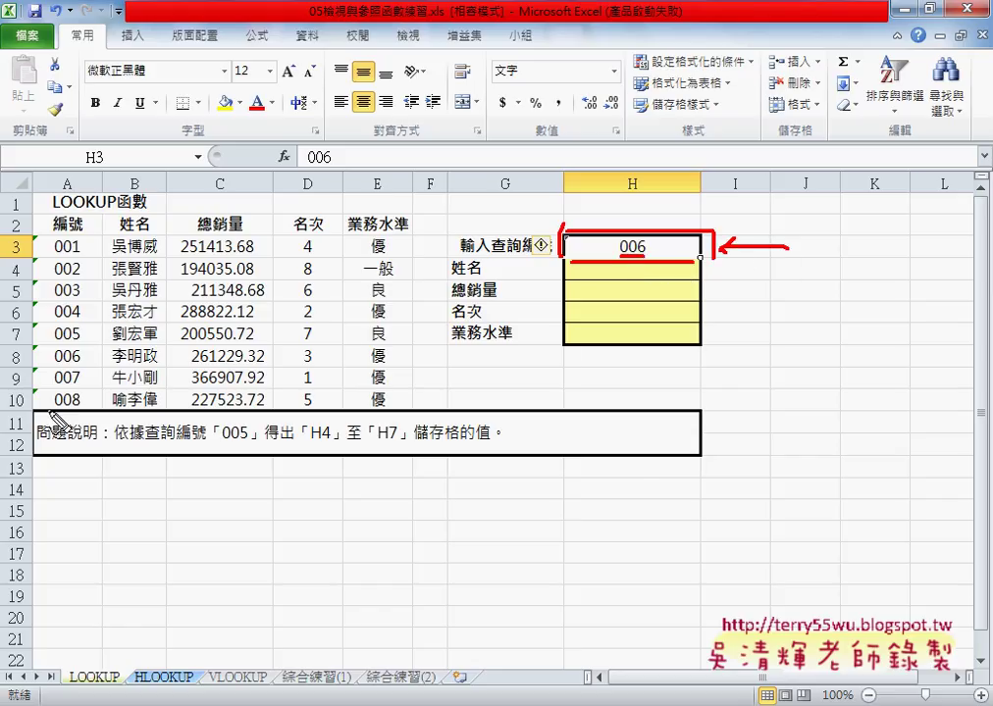
drag(55, 411, 85, 411)
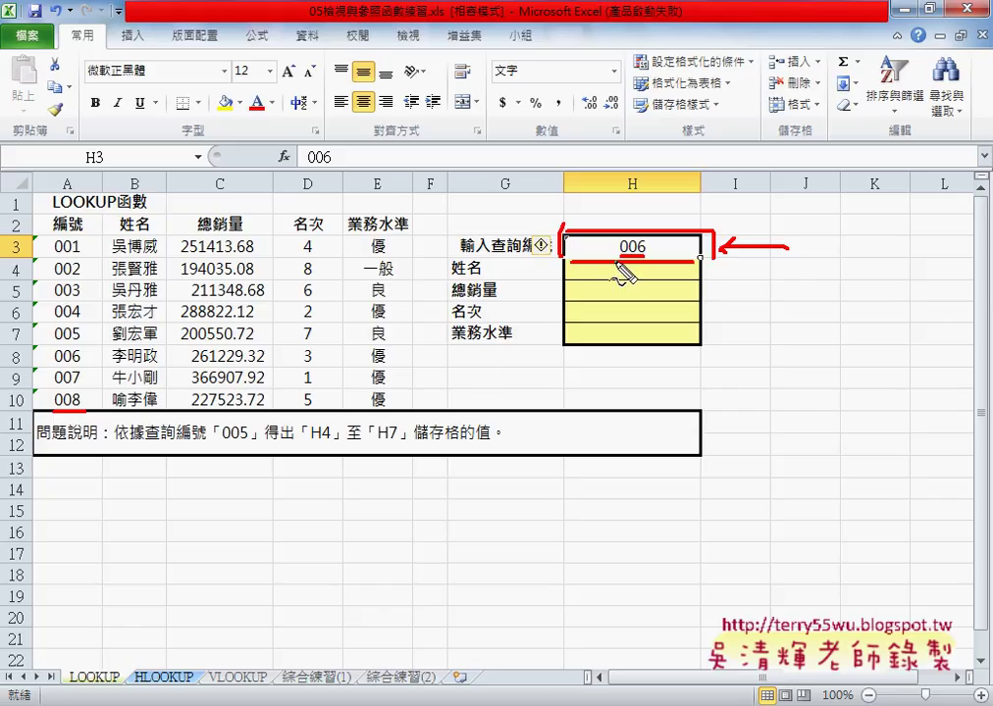
drag(616, 257, 699, 259)
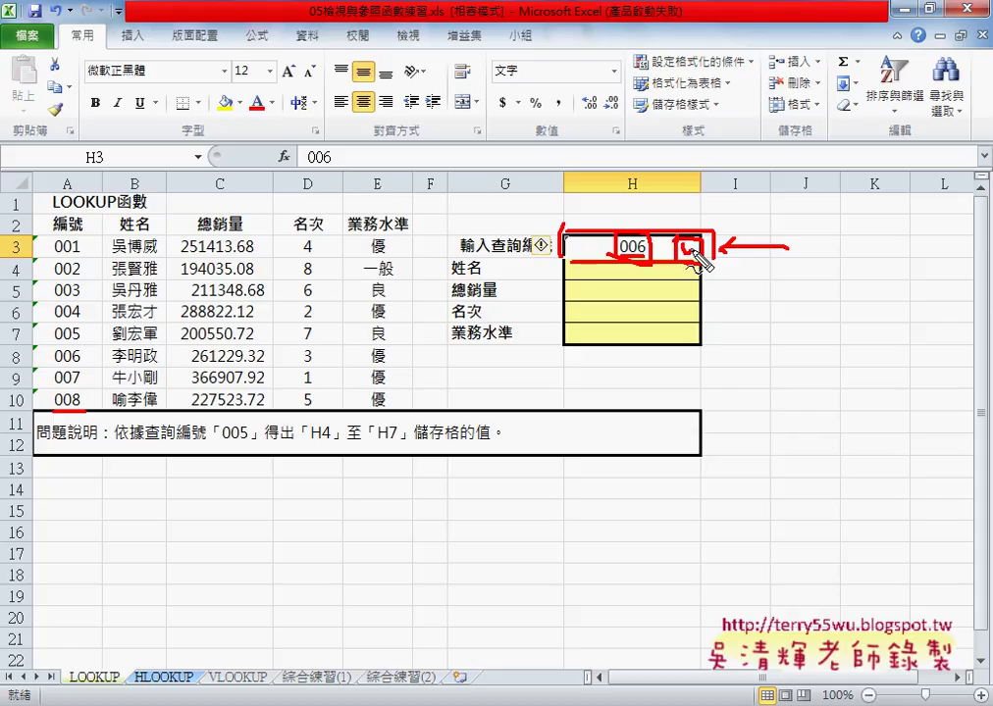
key(Escape)
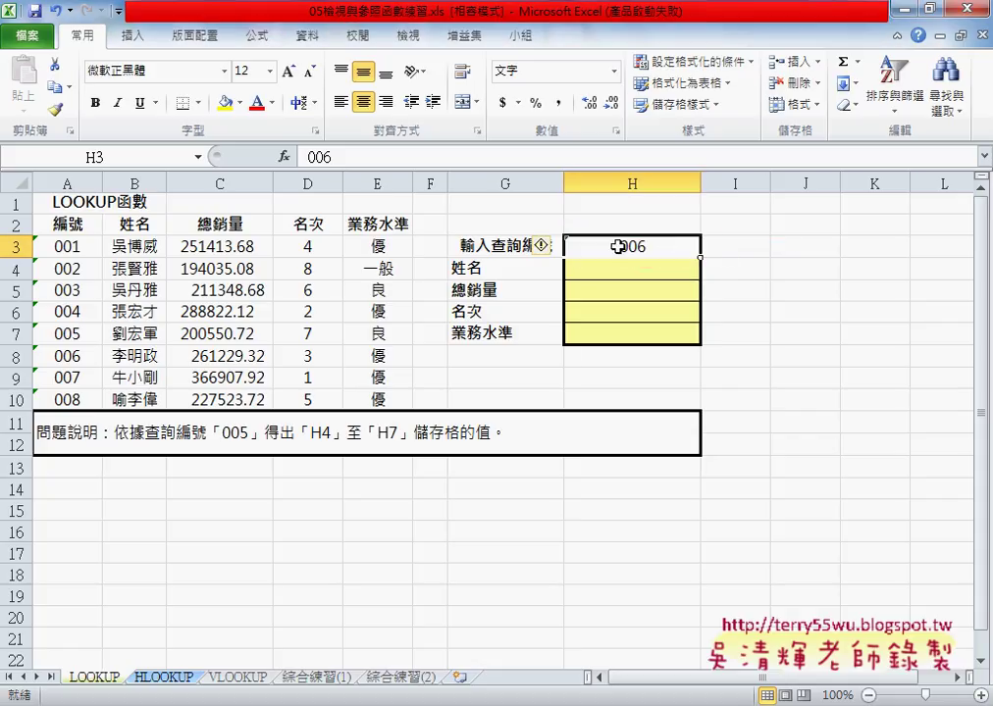
drag(67, 223, 77, 397)
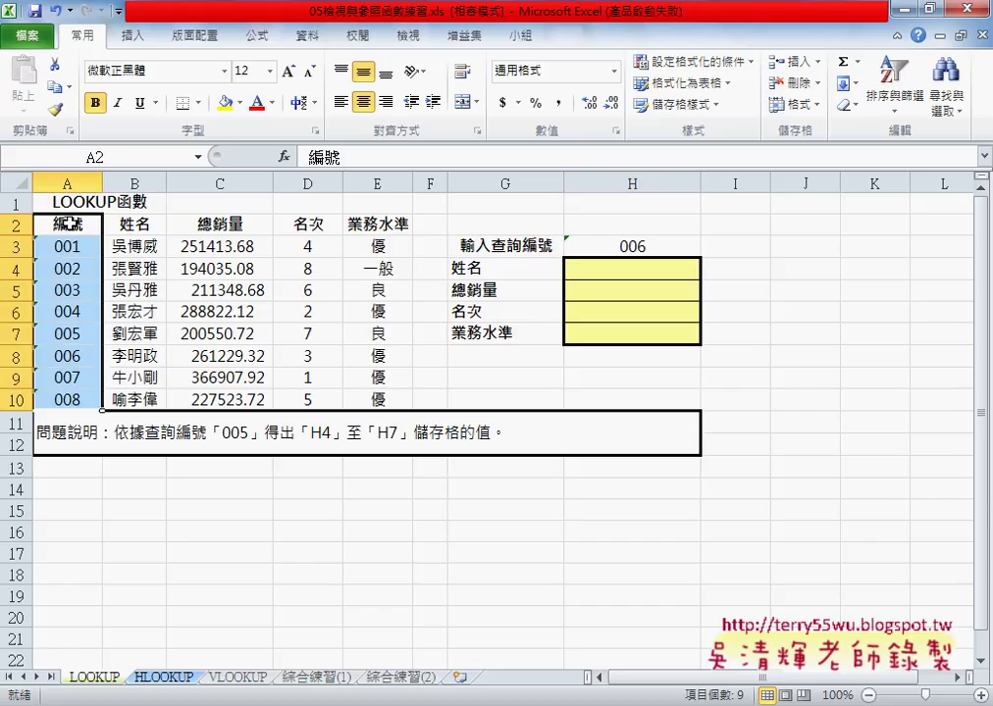
Step: Select A2:A10 including the 編號 header and open Create from Selection using the top row
click(256, 36)
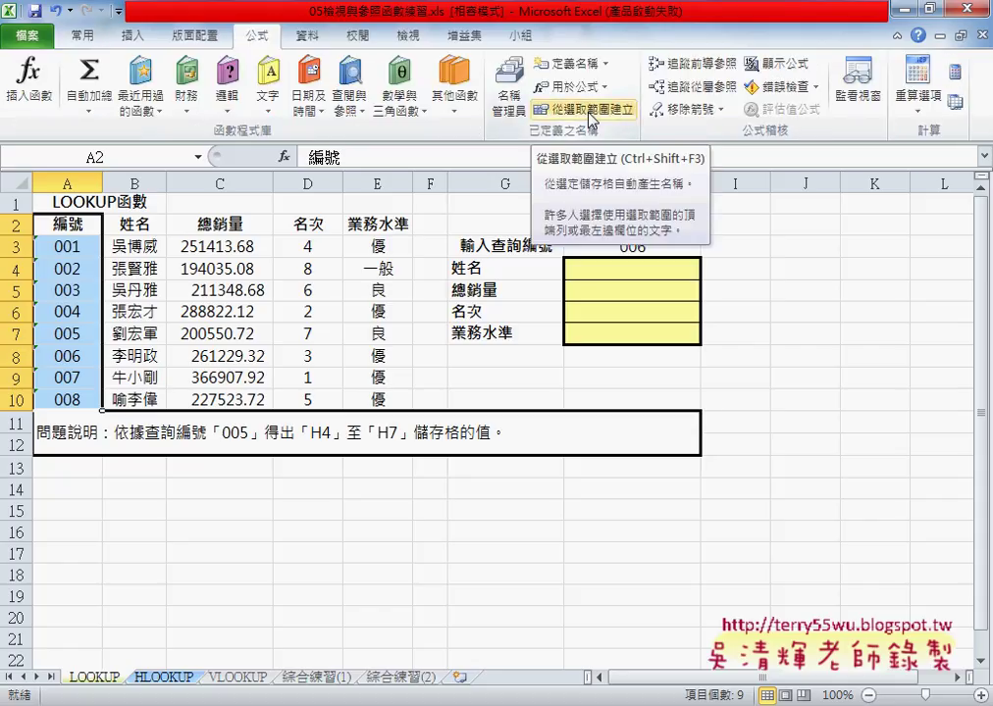
drag(68, 246, 77, 394)
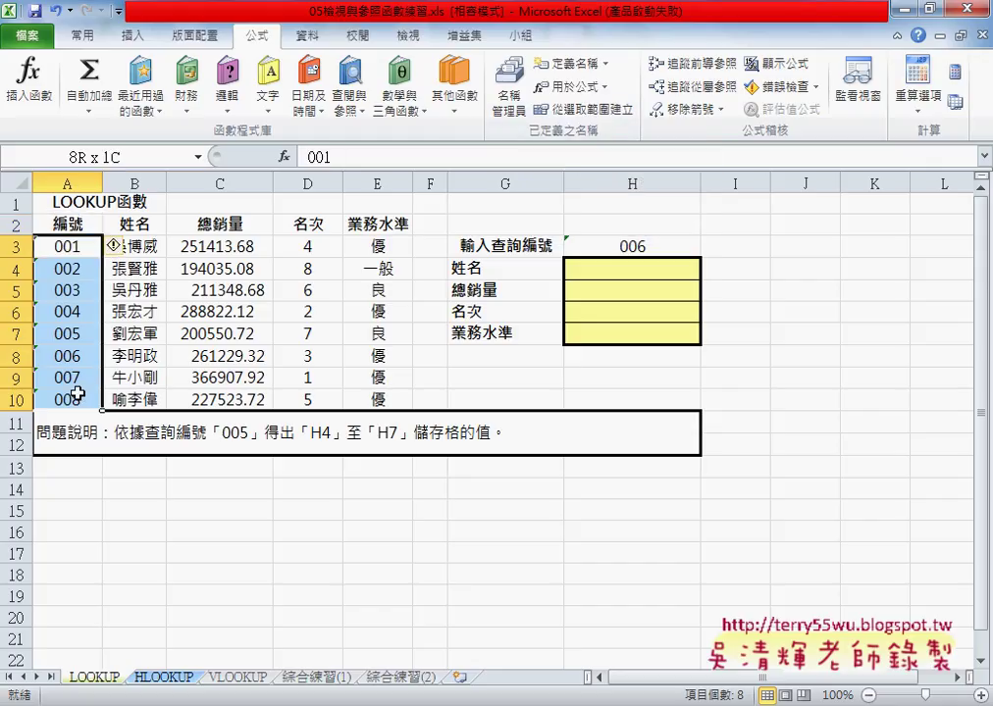
click(116, 158)
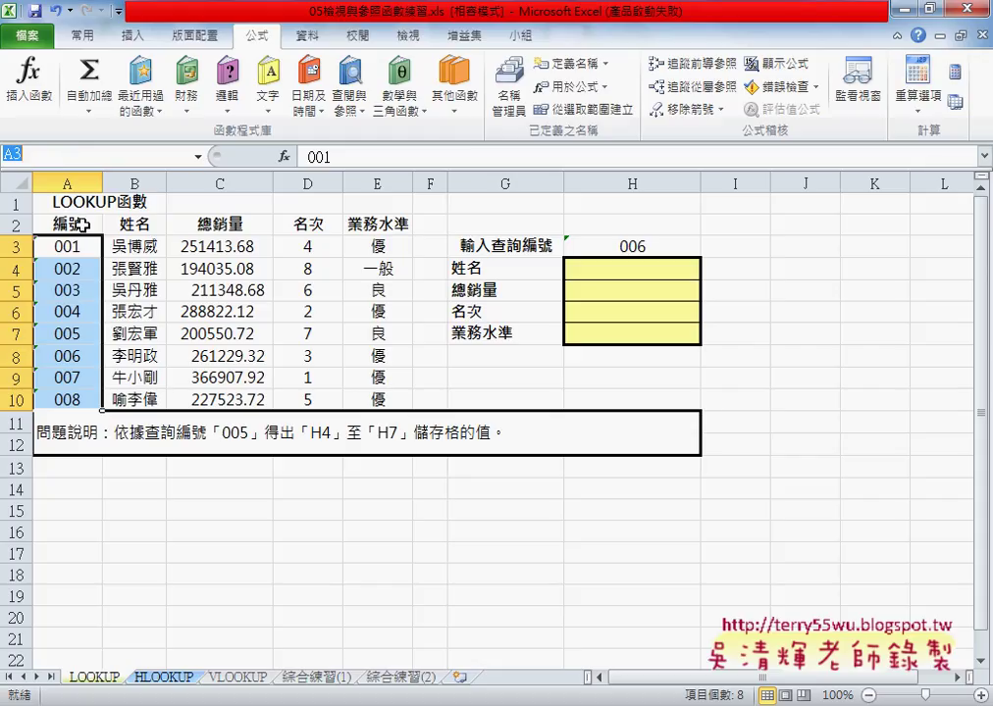
drag(67, 224, 82, 399)
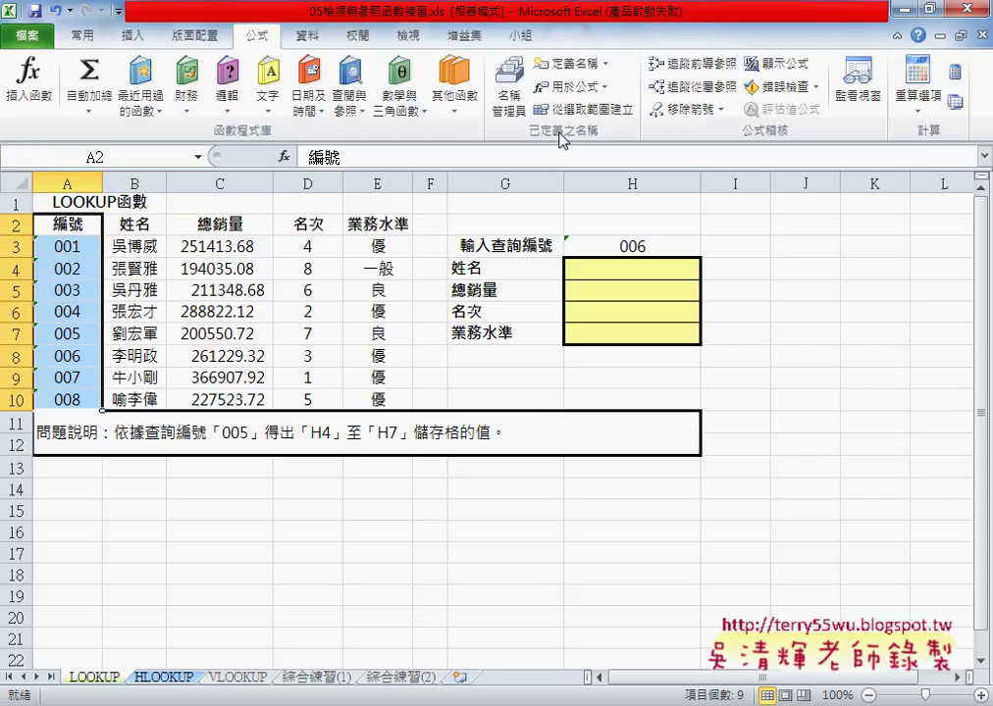
click(588, 110)
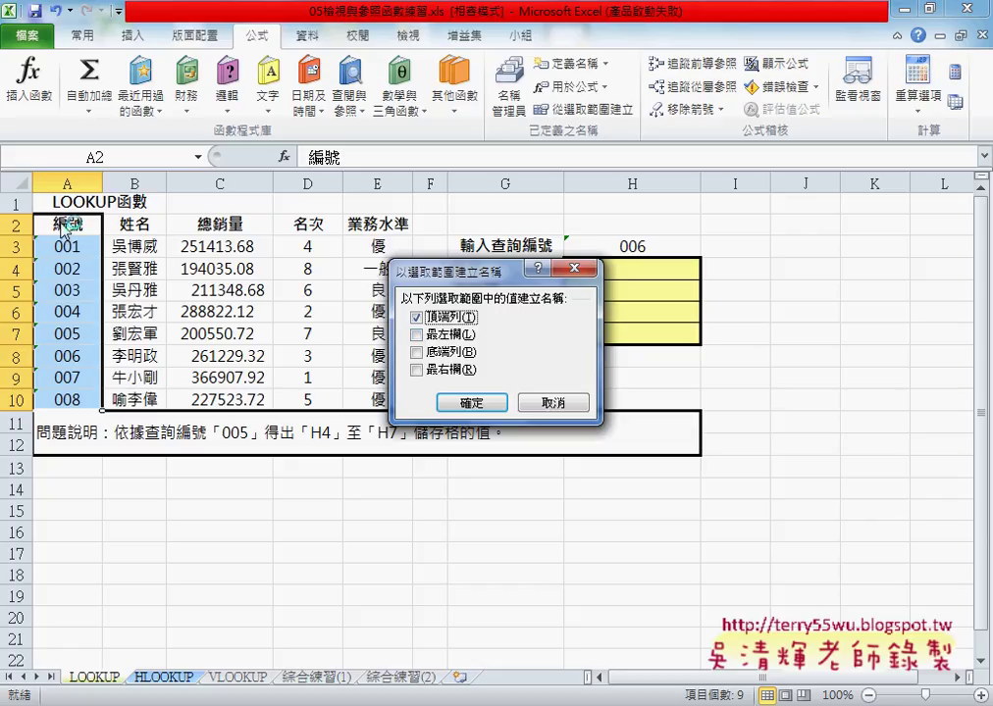
Step: Create the name 編號 and check in Name Manager that it refers to =LOOKUP!$A$3:$A$10
click(471, 402)
click(520, 96)
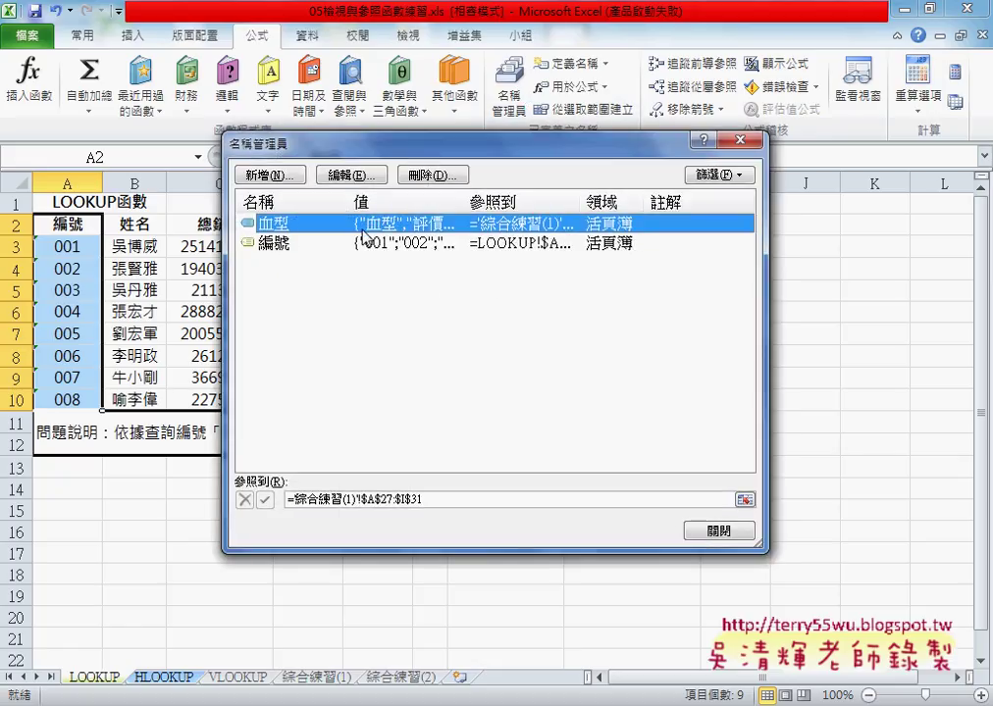
click(282, 245)
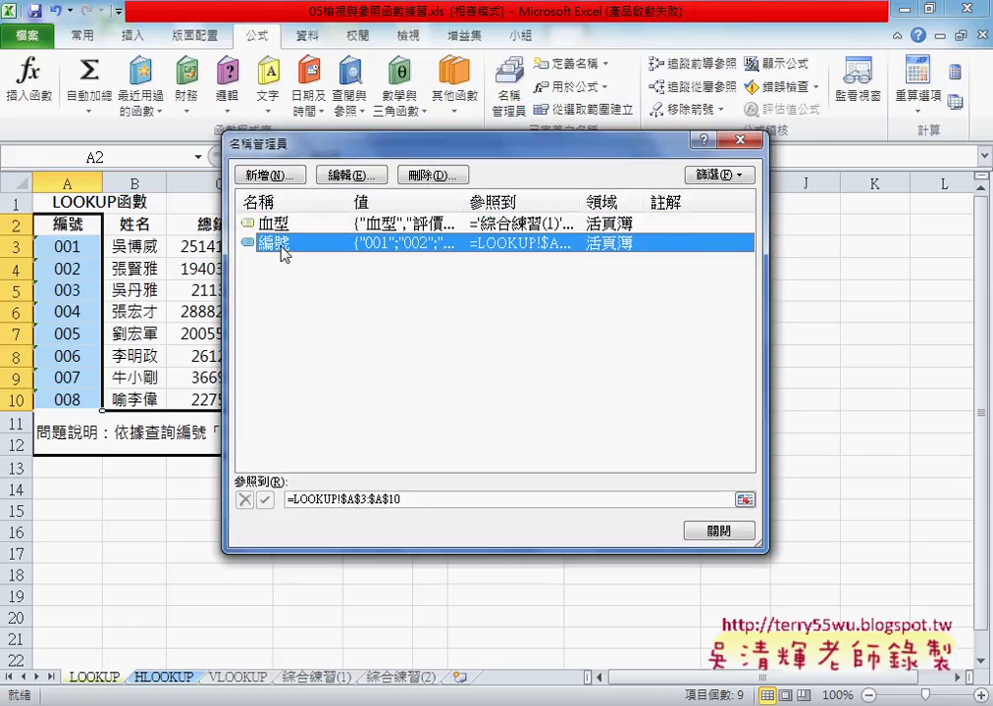
click(414, 500)
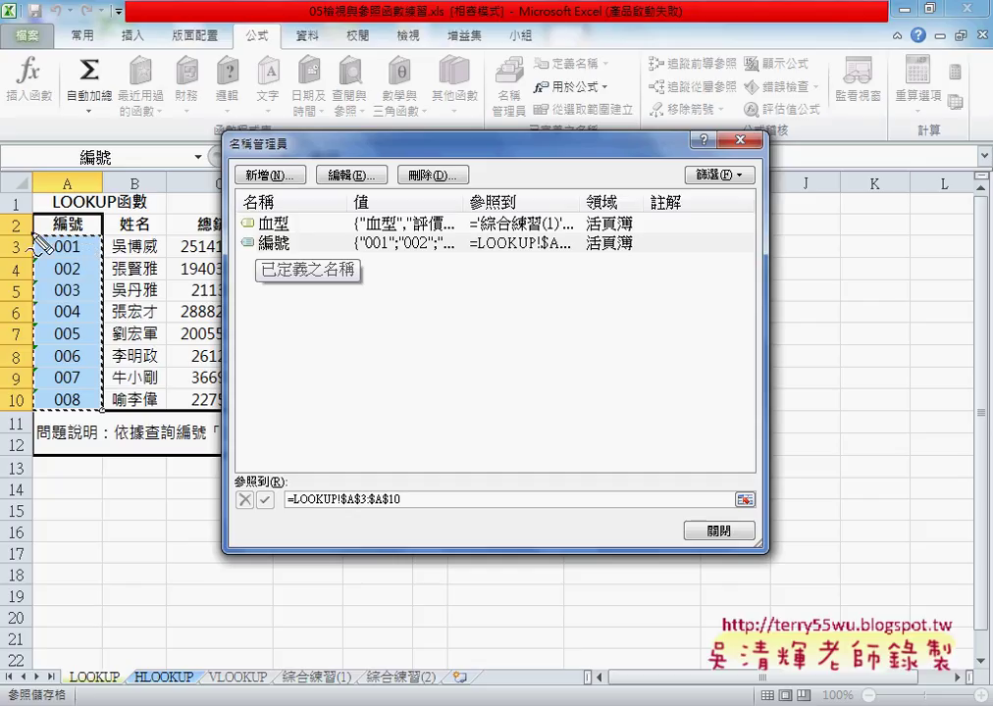
Step: Point out the A3:A10 range behind 編號, then close Name Manager
drag(34, 209, 39, 402)
drag(44, 234, 242, 251)
mouse_move(106, 314)
mouse_down()
mouse_move(284, 477)
mouse_move(404, 505)
mouse_up()
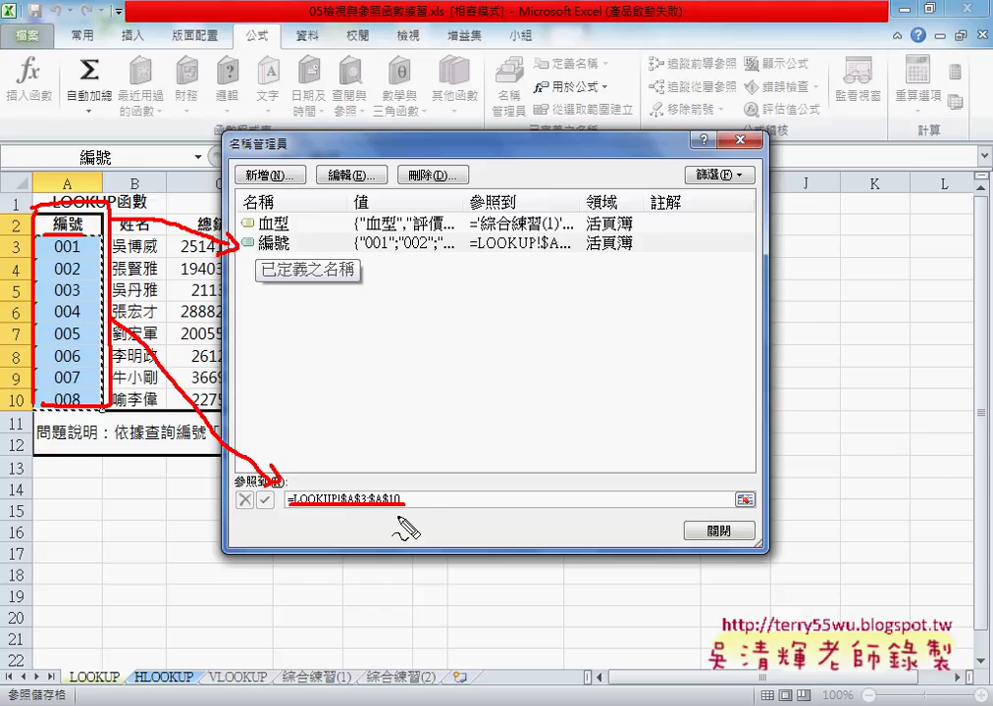
drag(390, 507, 406, 504)
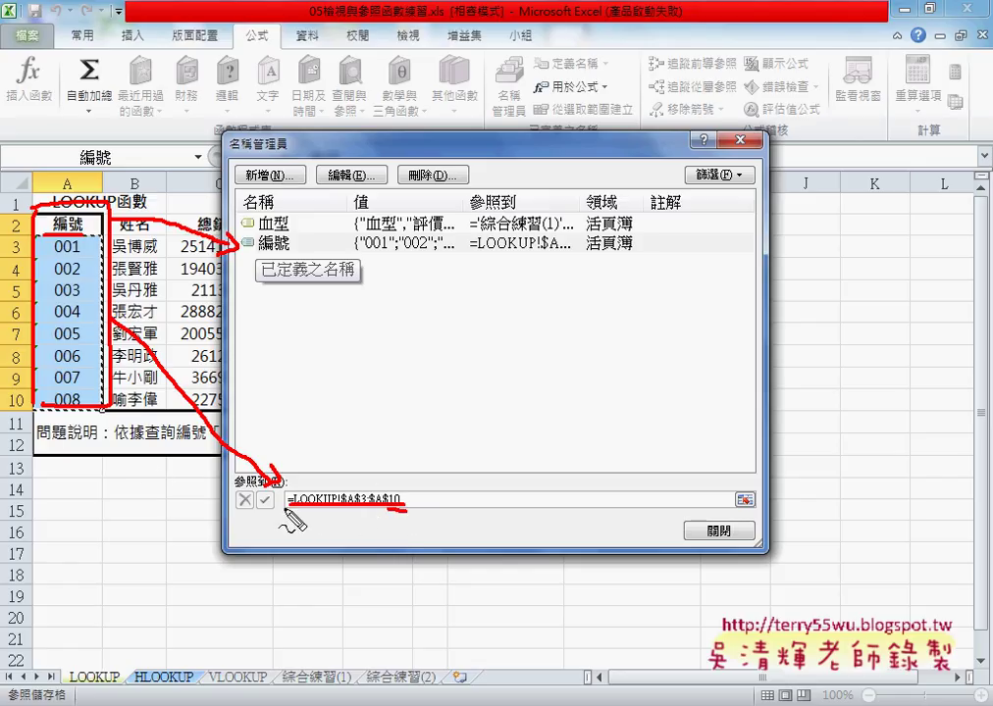
drag(277, 494, 266, 497)
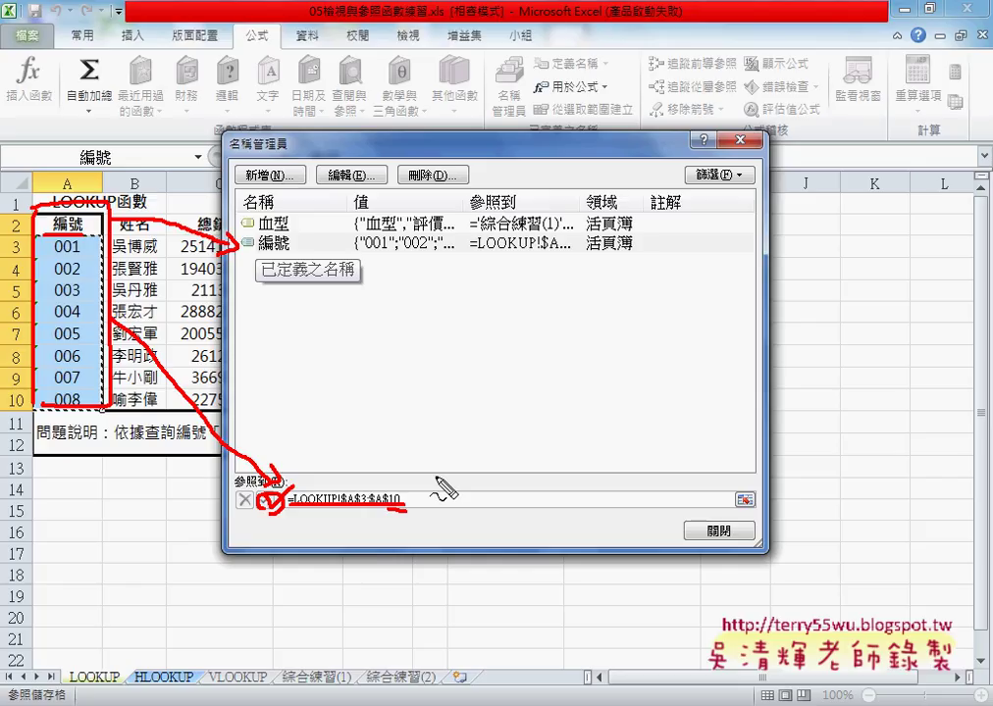
key(Escape)
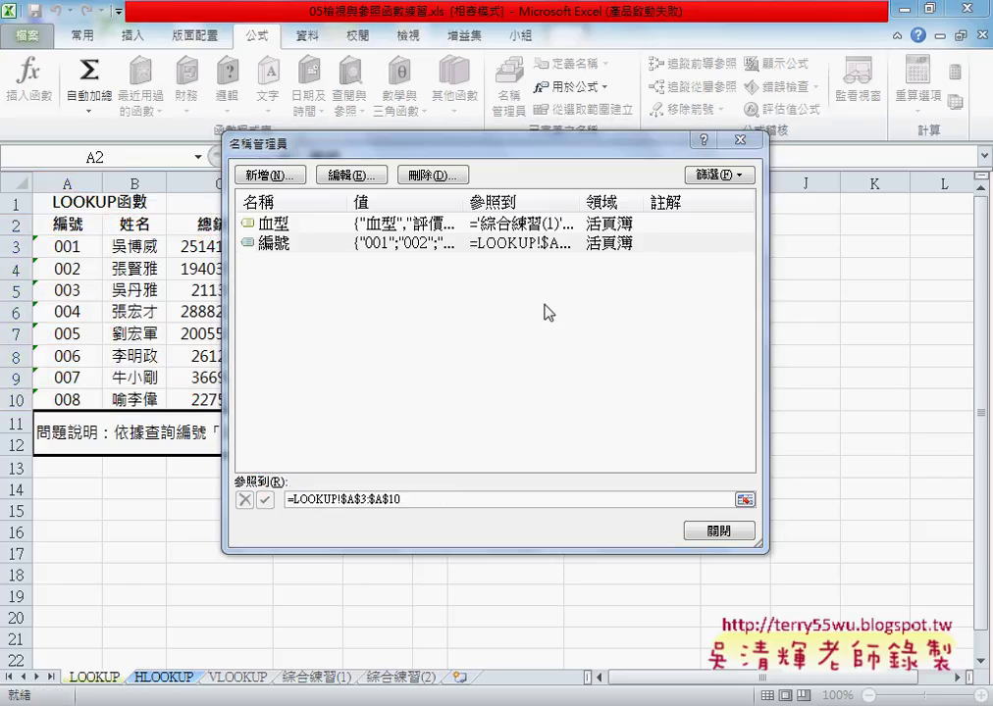
drag(561, 141, 569, 149)
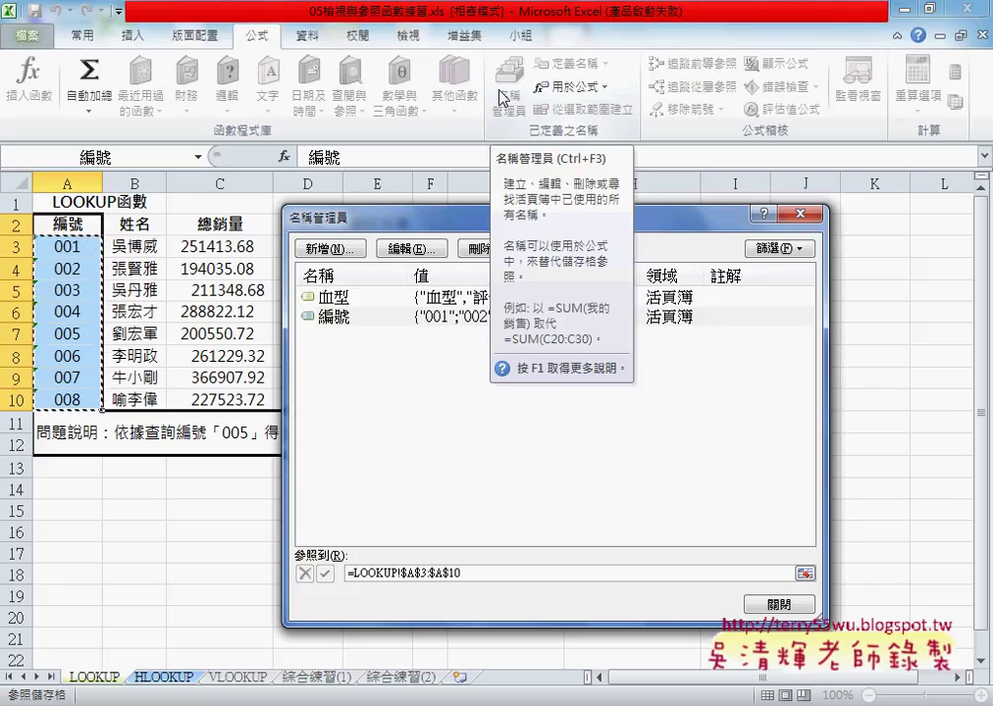
click(794, 607)
Step: Give H3 a List data validation with source =編號 and open its dropdown of IDs 001–008
click(647, 251)
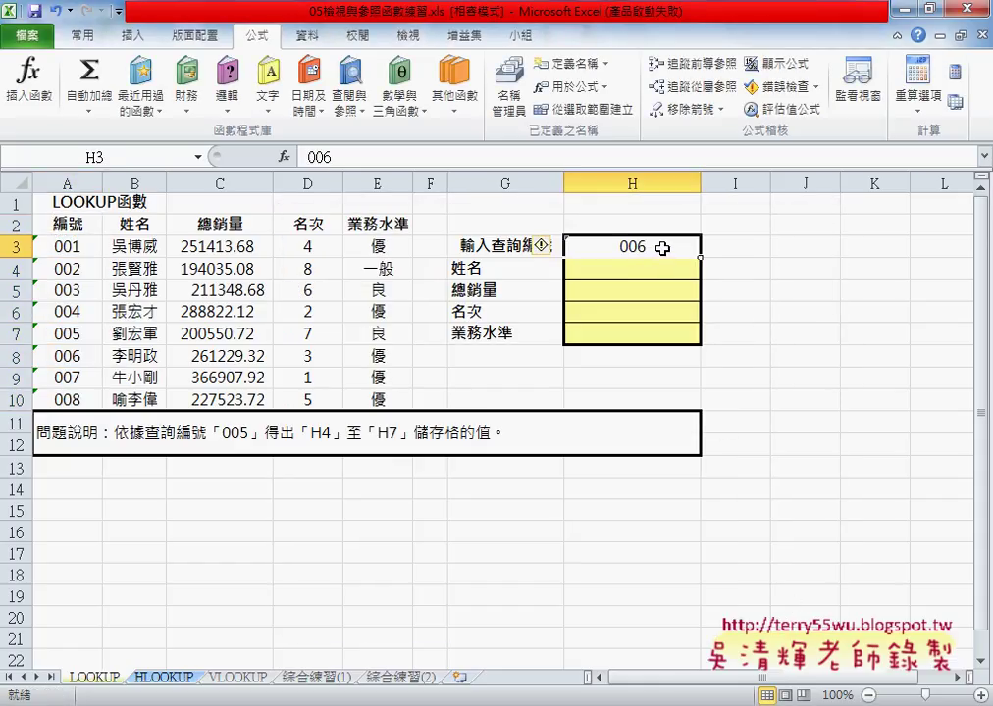
click(307, 35)
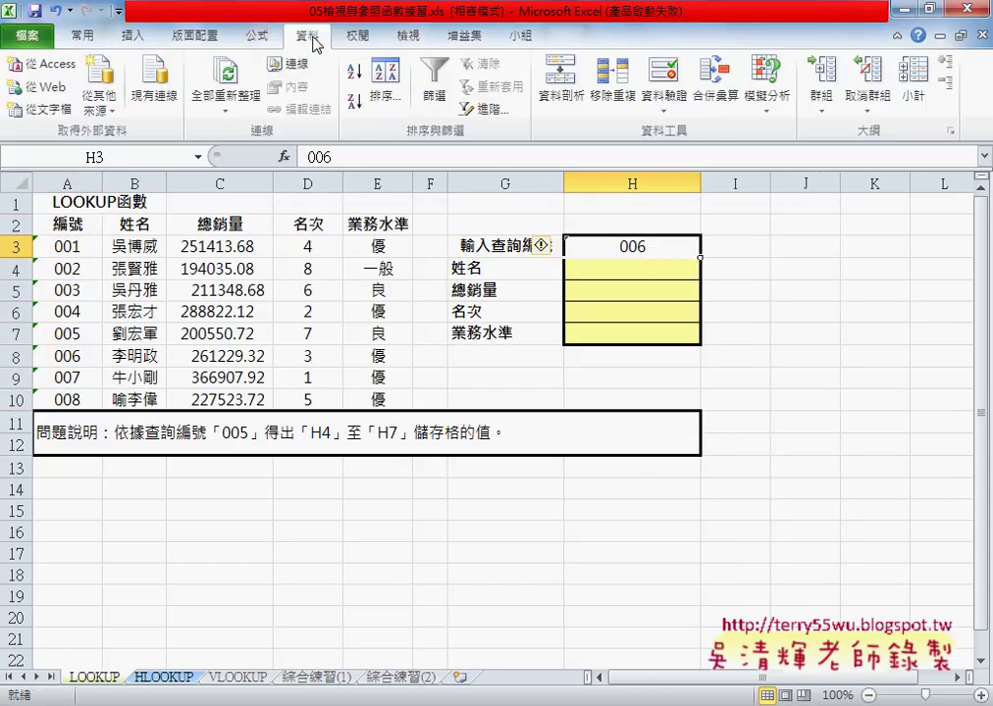
click(664, 78)
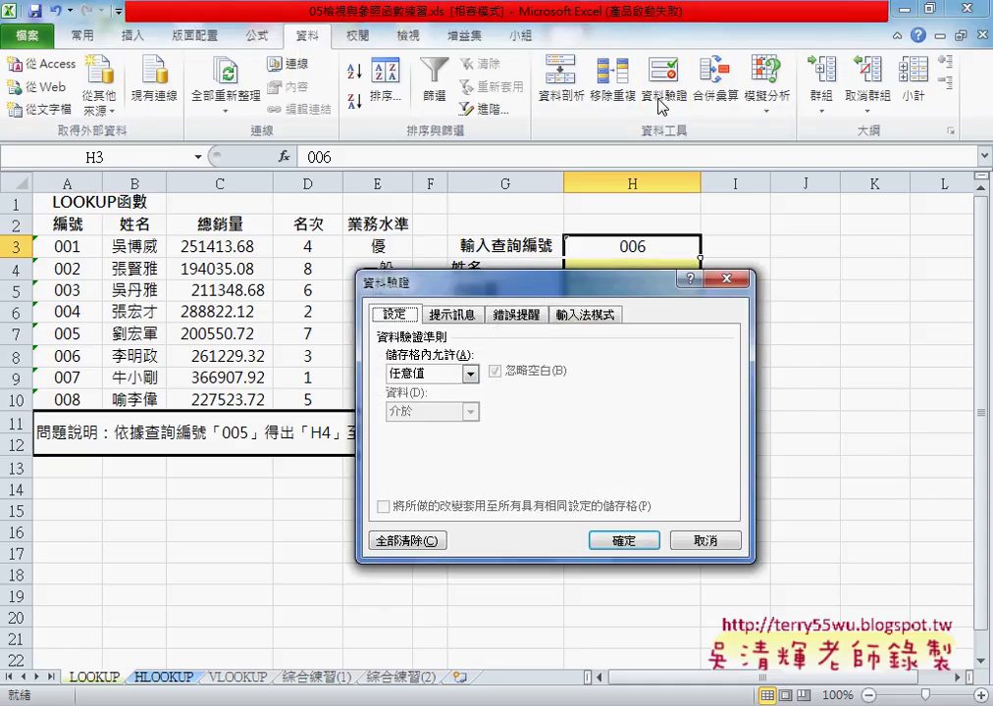
click(471, 374)
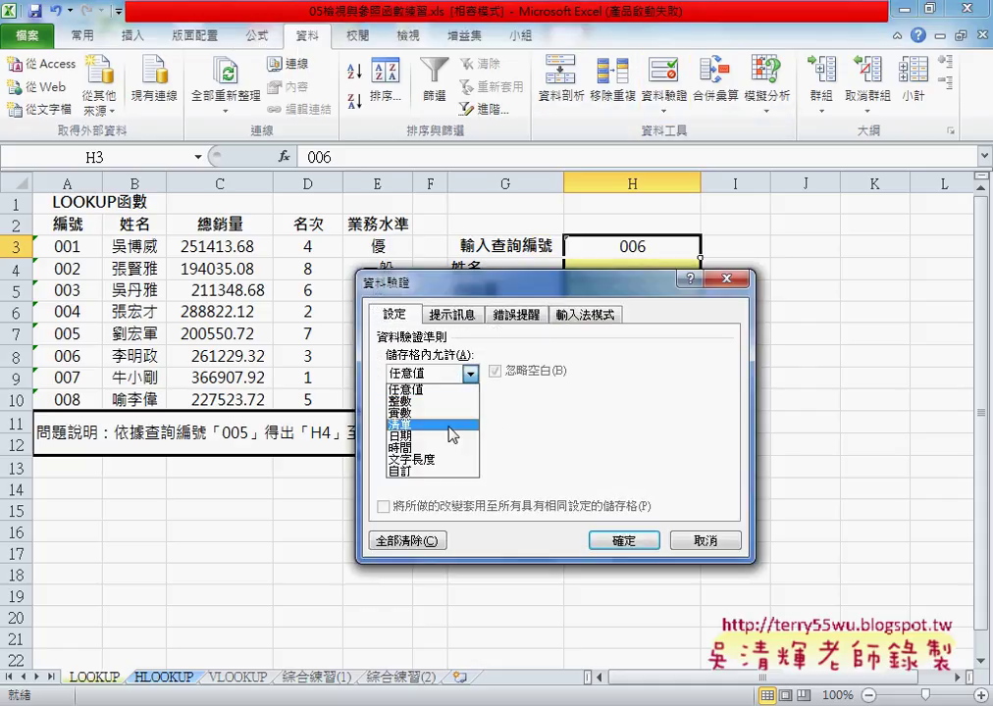
click(452, 424)
click(409, 449)
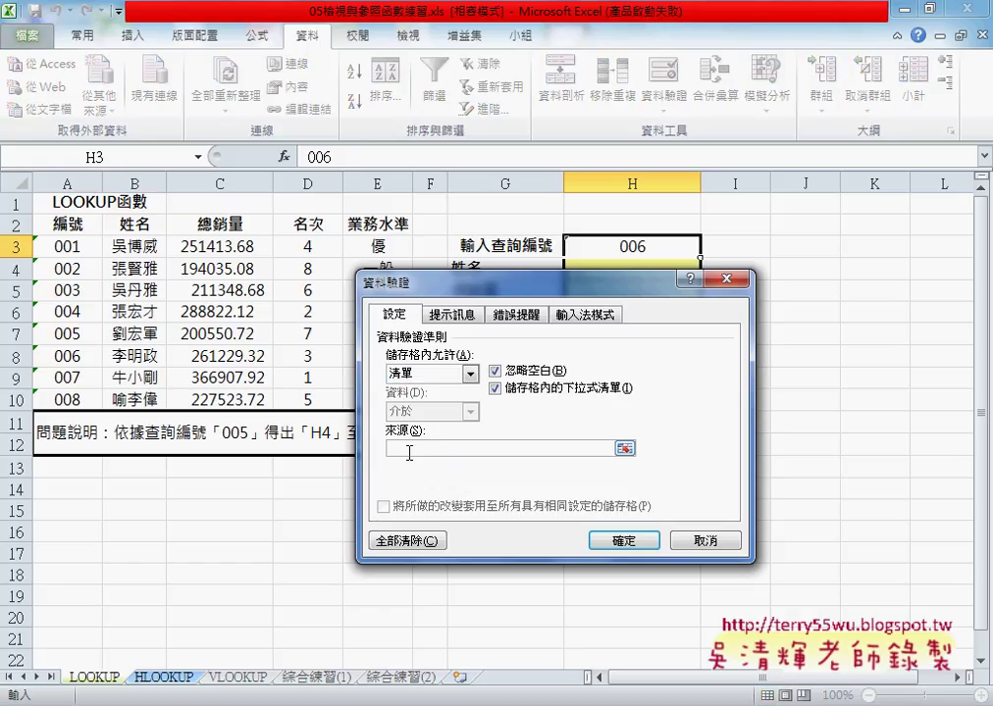
key(F3)
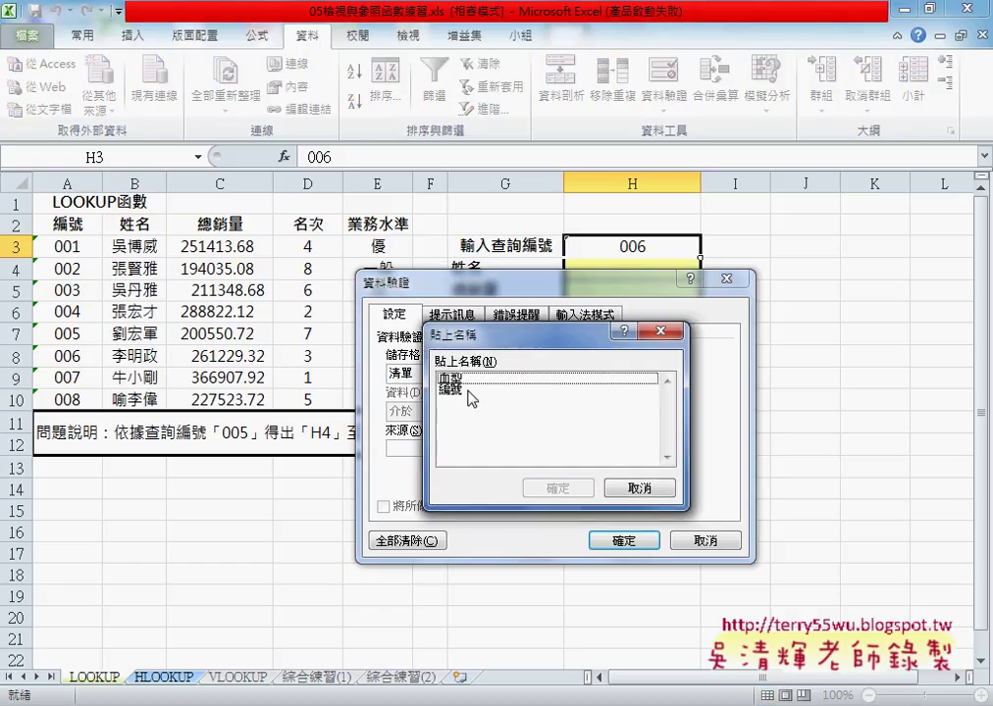
click(467, 390)
click(536, 496)
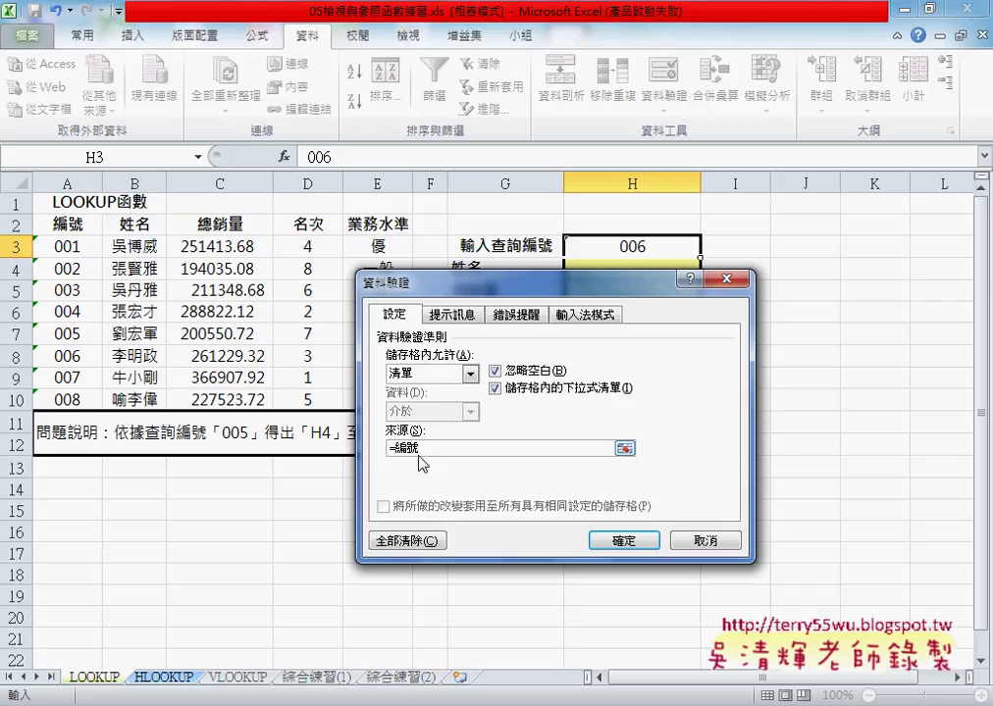
click(623, 540)
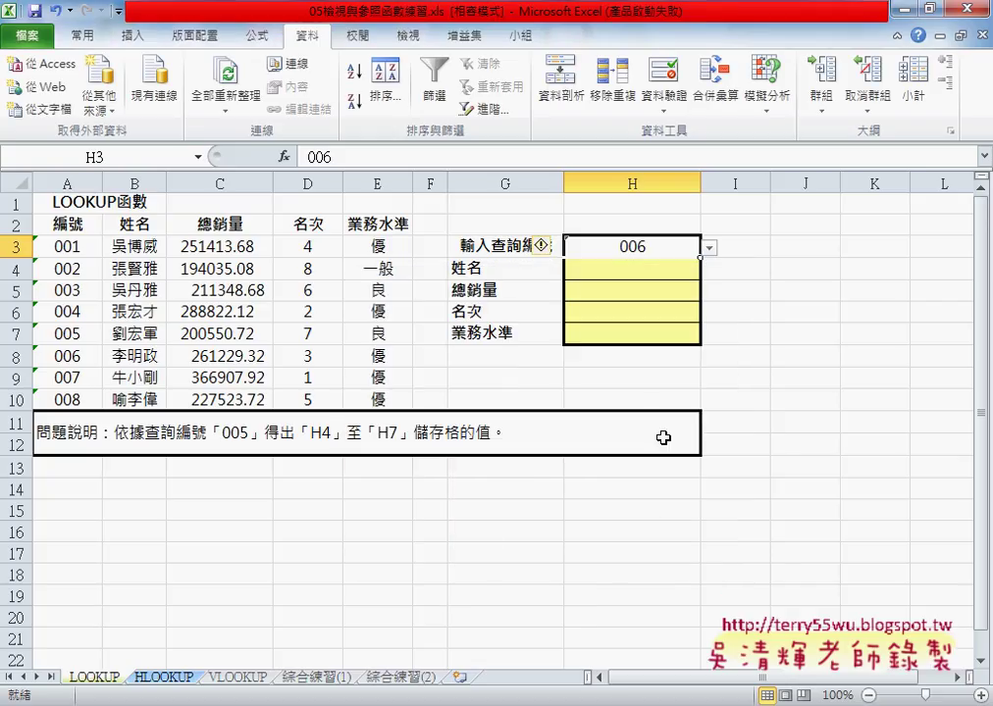
click(708, 249)
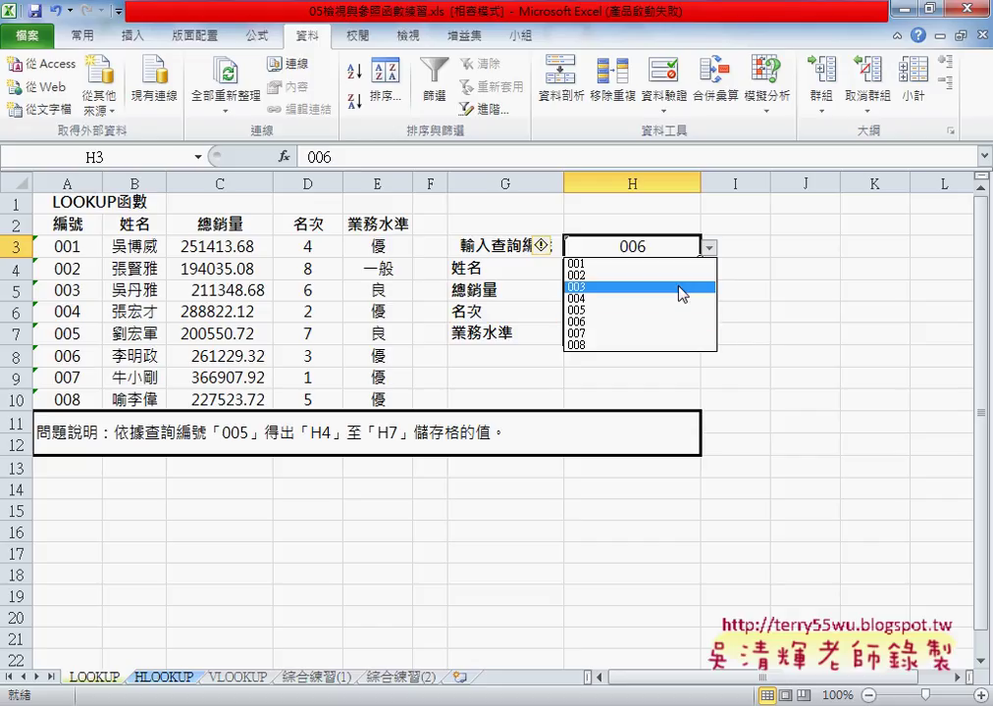
Step: Pick 003 from H3's dropdown and compare H4:H7 with employee 003's data in row 5
click(677, 286)
drag(643, 269, 644, 327)
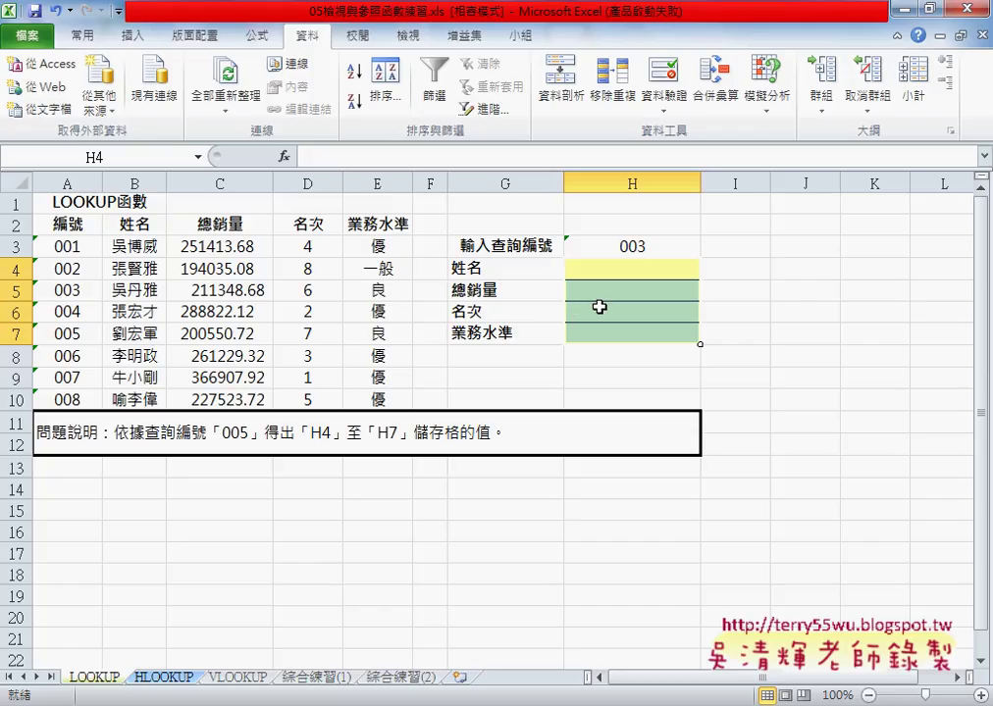
drag(137, 291, 377, 292)
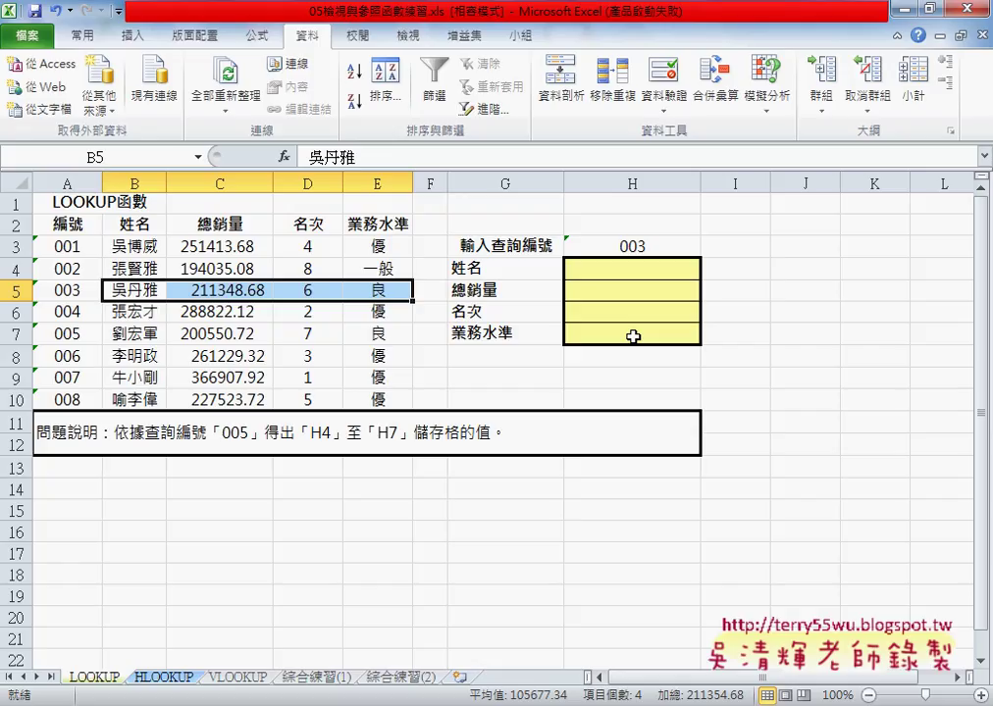
click(667, 274)
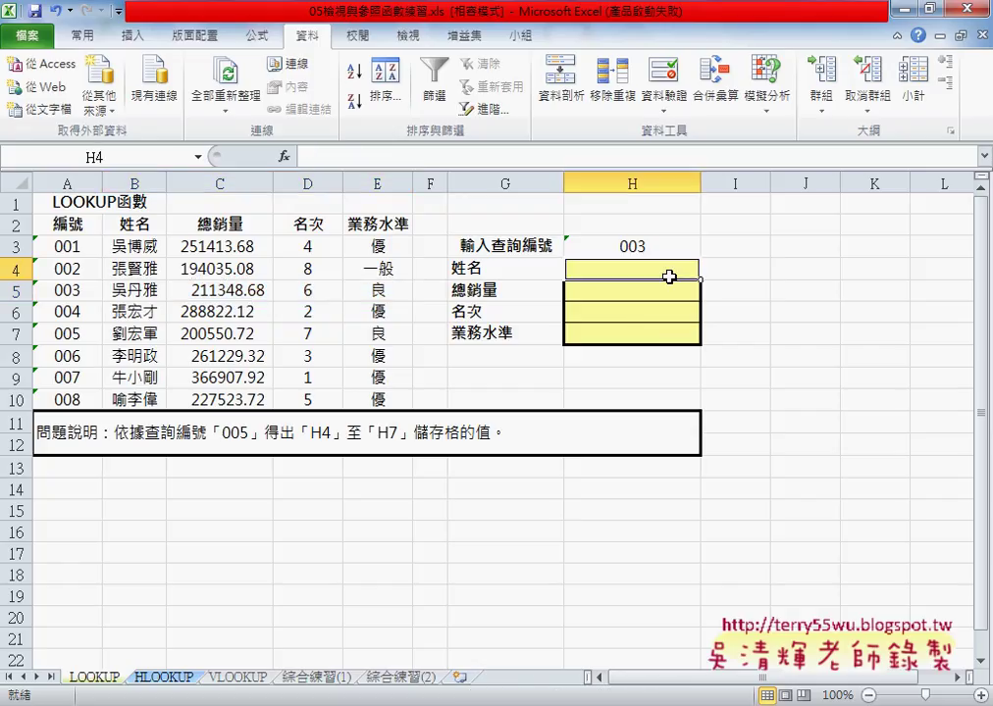
Step: Start inserting a function in H4 and show the Lookup & Reference category
click(286, 158)
mouse_move(598, 207)
mouse_down()
mouse_move(437, 271)
mouse_move(624, 376)
mouse_up()
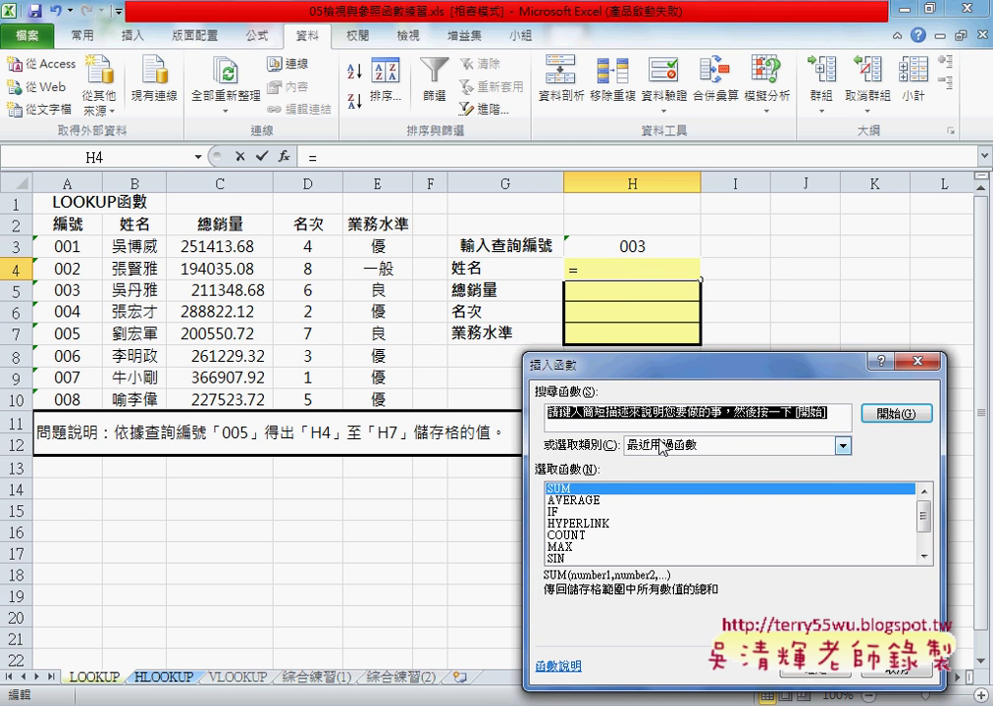
click(662, 448)
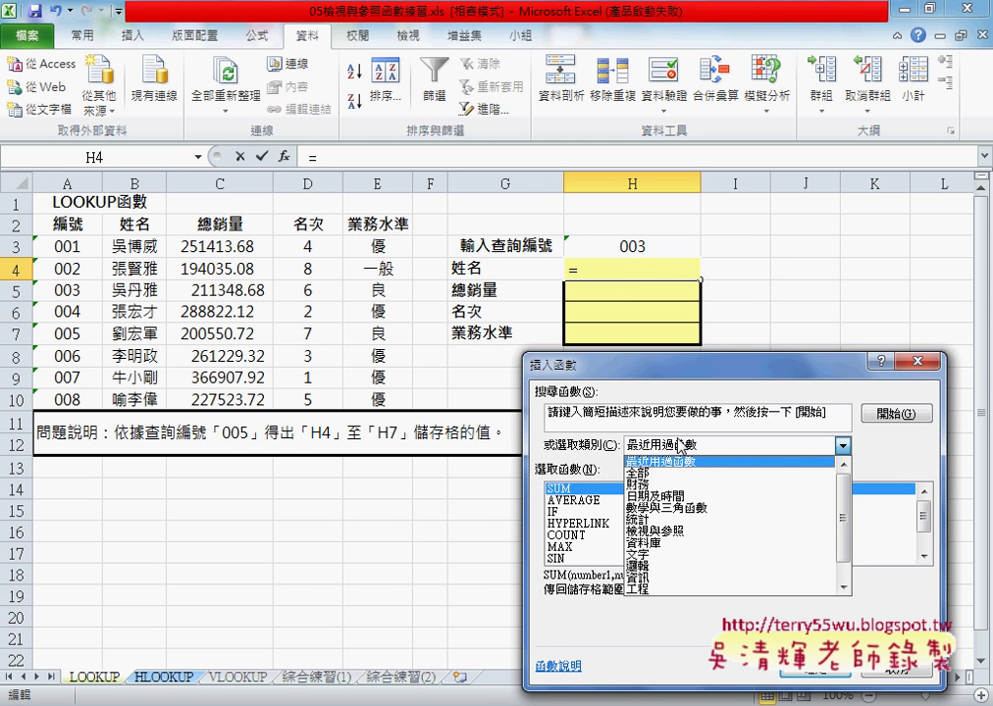
click(639, 532)
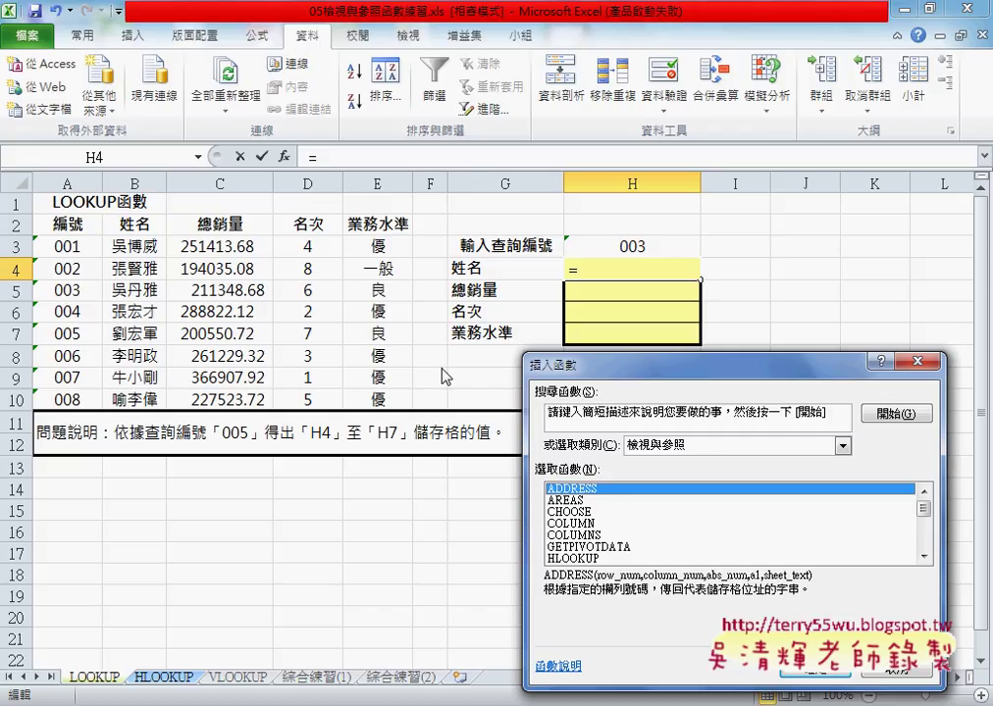
Step: Scroll to and select LOOKUP, then confirm it to get the argument-form choice
click(923, 555)
click(923, 555)
click(923, 555)
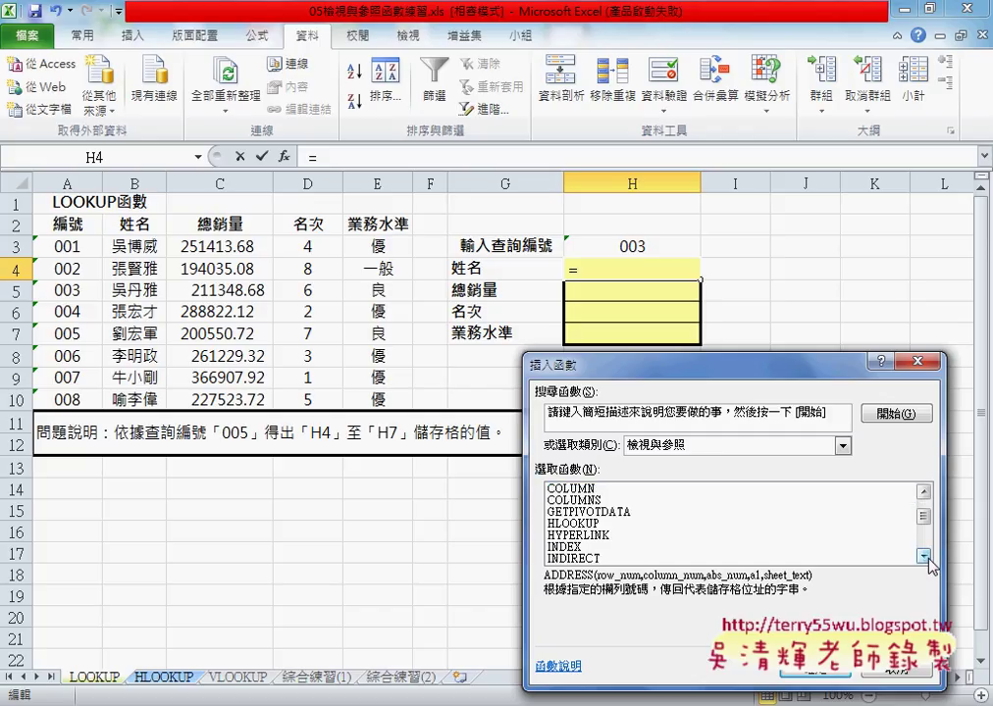
click(923, 556)
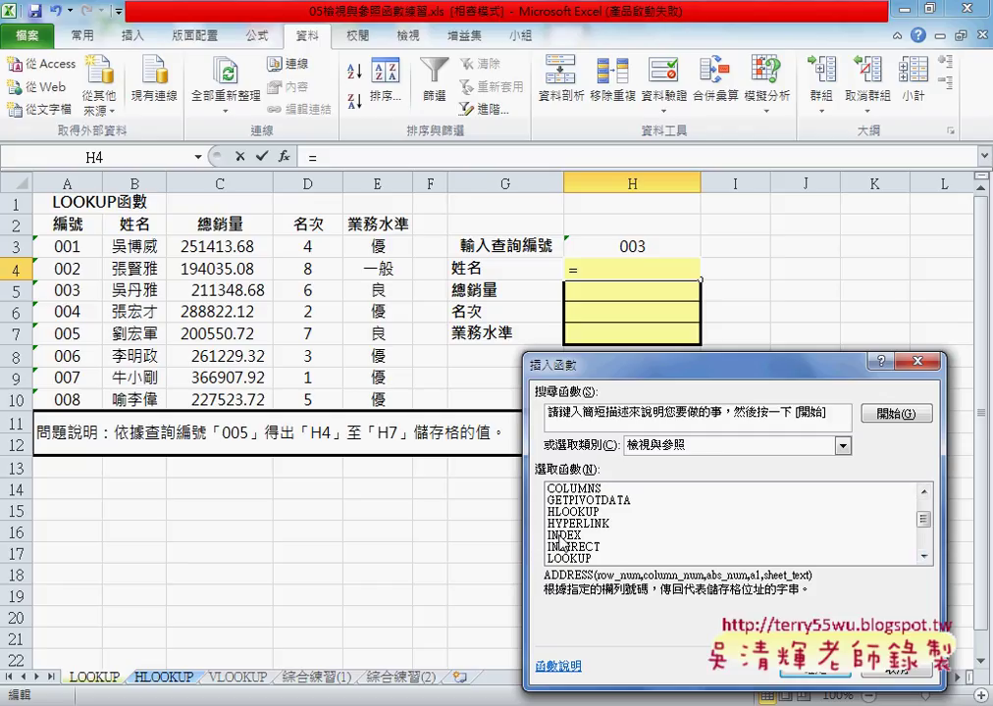
click(574, 558)
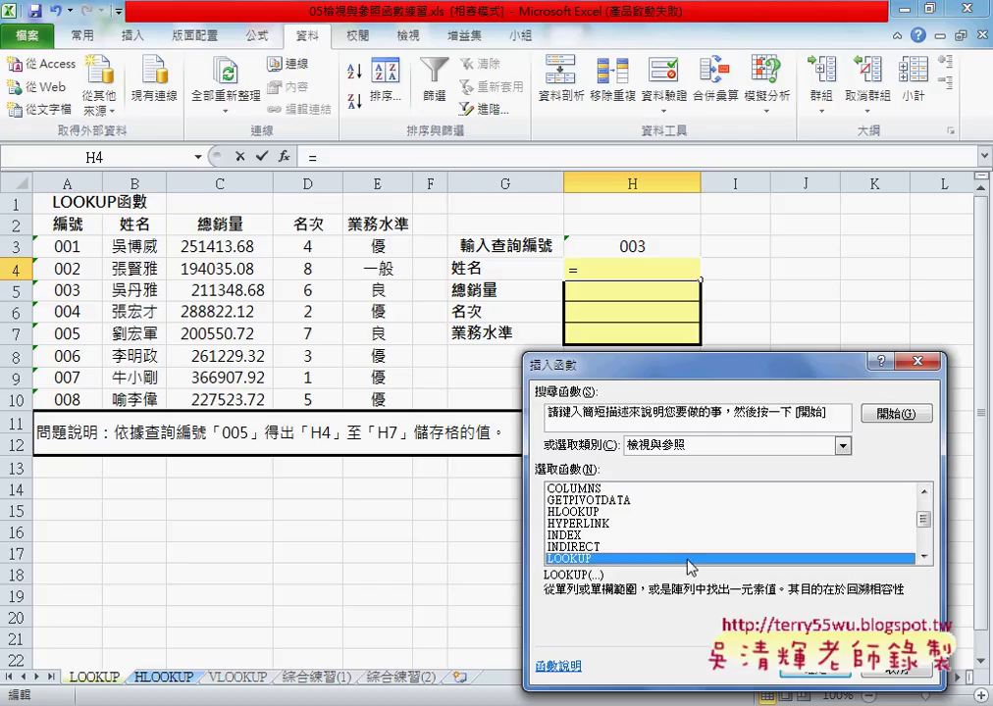
click(925, 540)
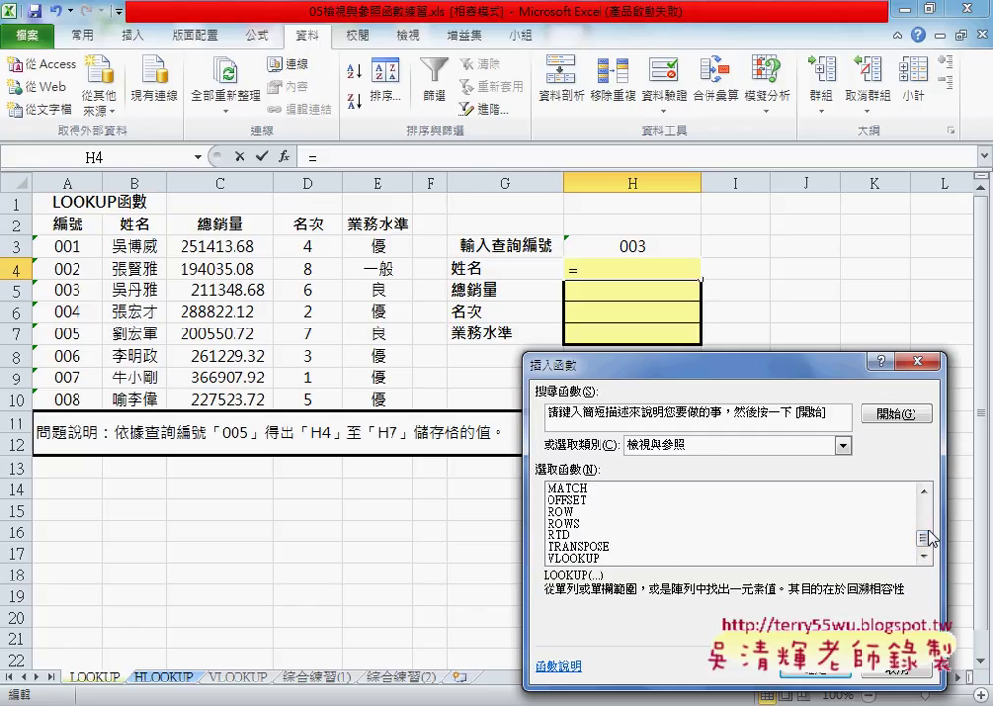
click(925, 491)
click(925, 490)
click(925, 491)
click(925, 491)
click(925, 490)
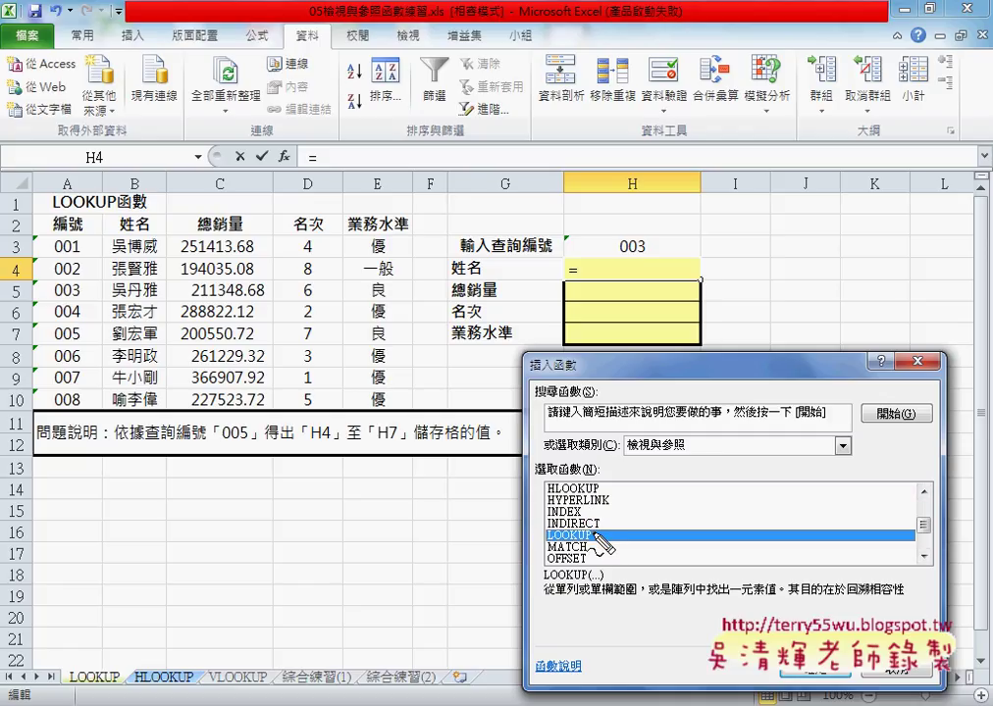
drag(593, 551, 571, 558)
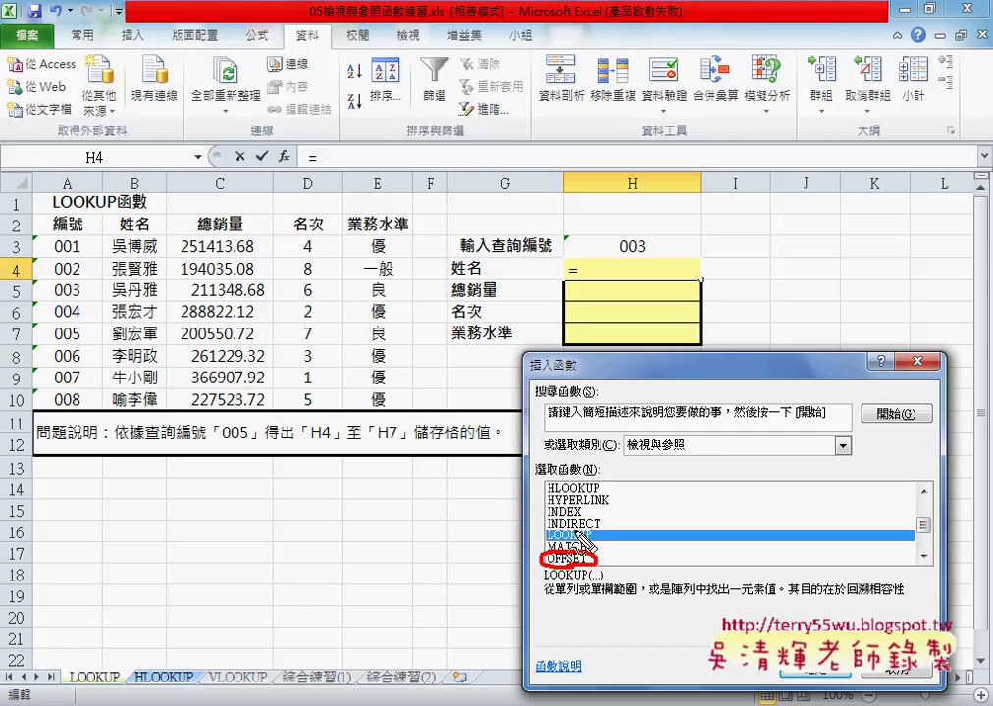
drag(600, 512, 581, 545)
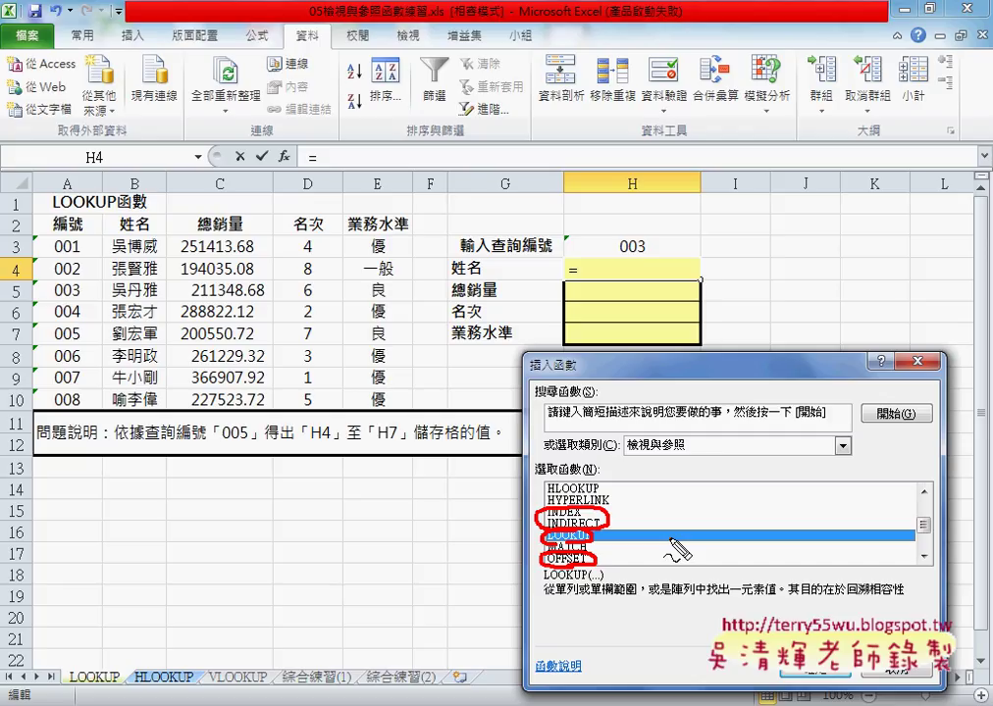
key(Escape)
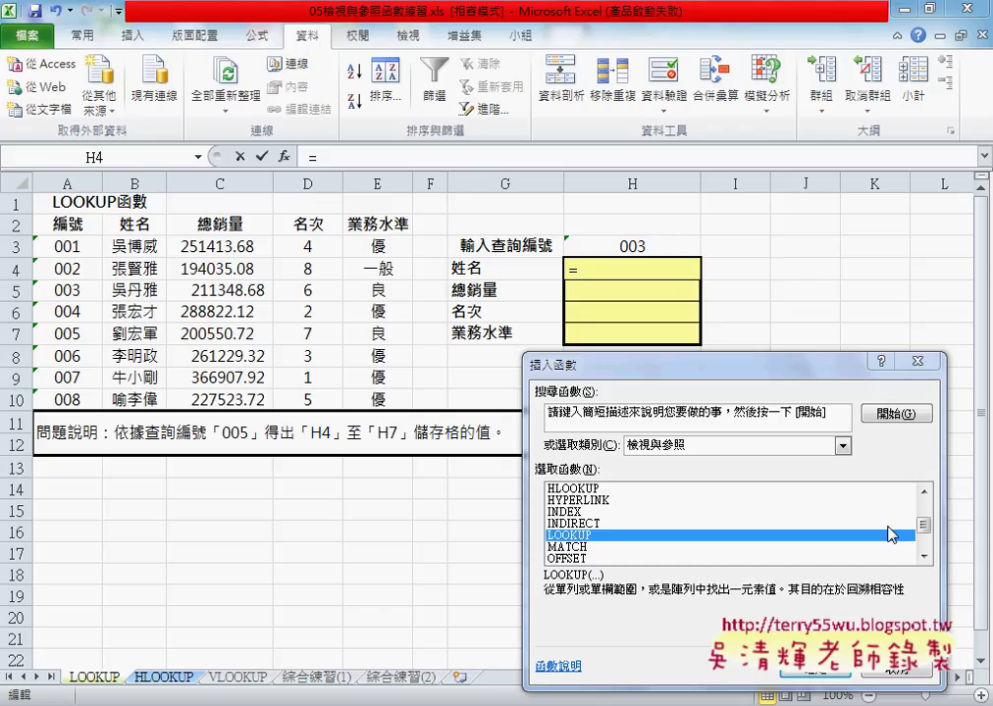
click(817, 675)
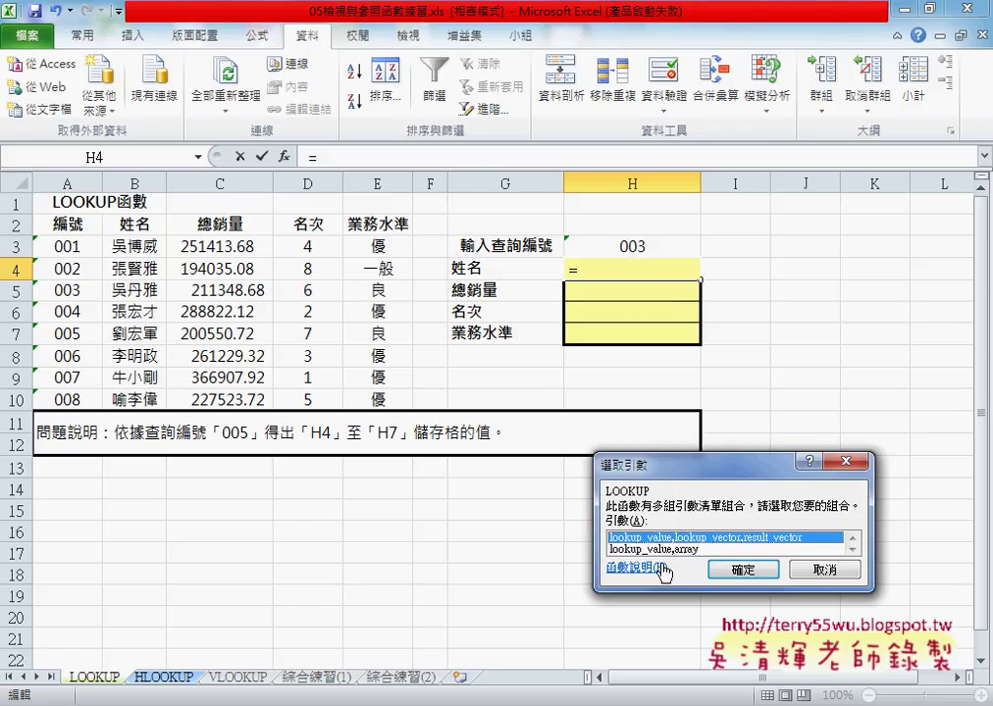
Step: Use LOOKUP's vector form with Lookup_value H3, Lookup_vector 編號 (A3:A10), Result_vector B3:B10
double_click(764, 542)
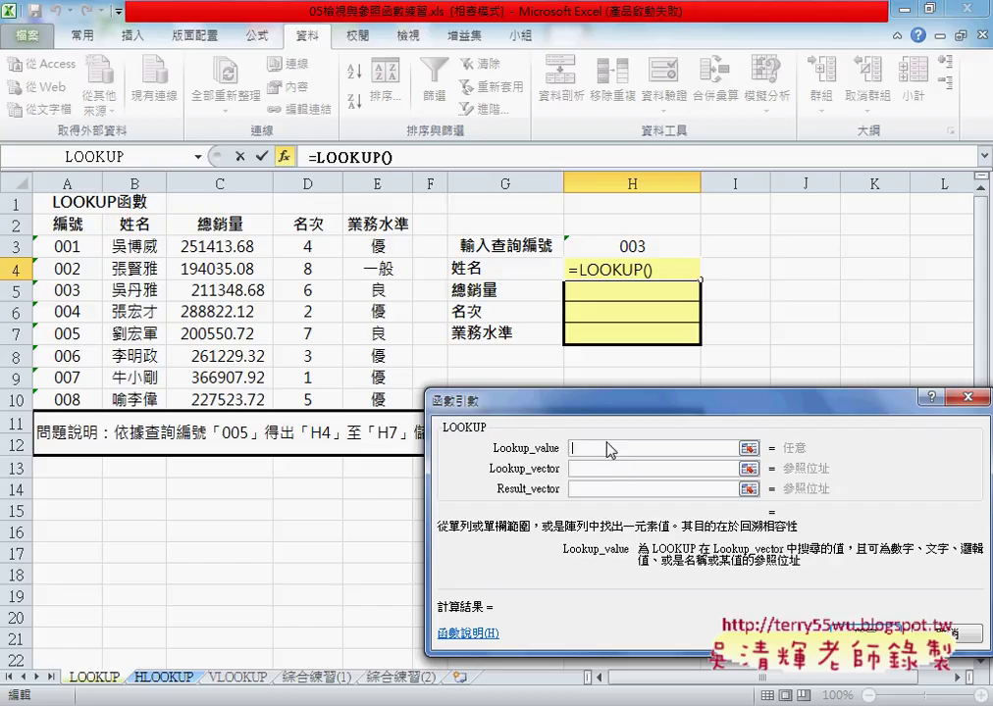
click(626, 245)
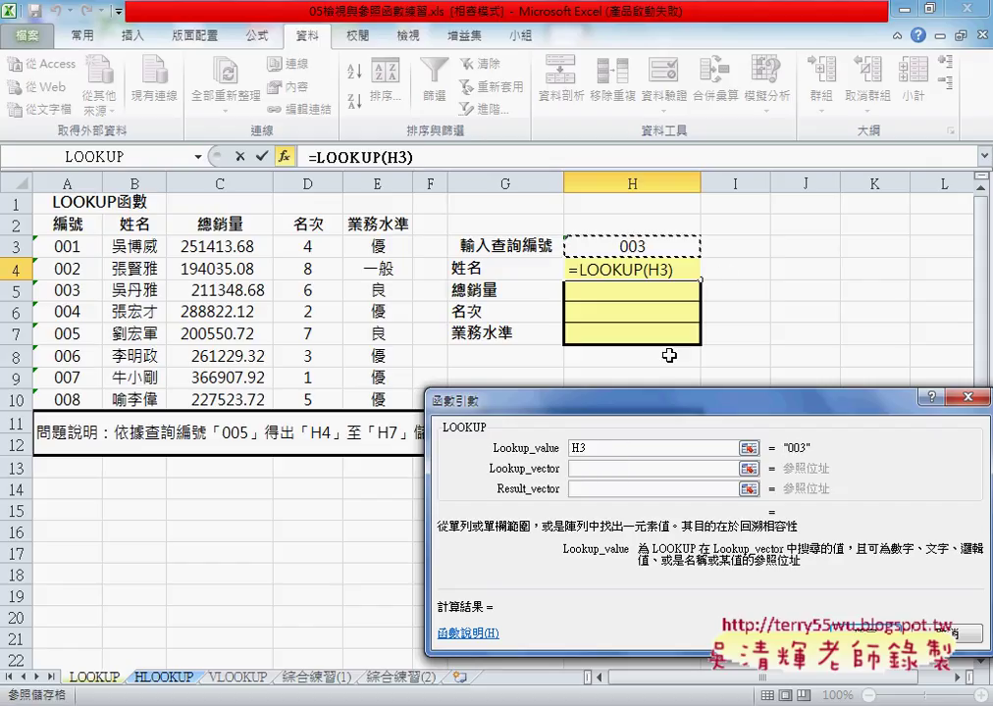
click(633, 468)
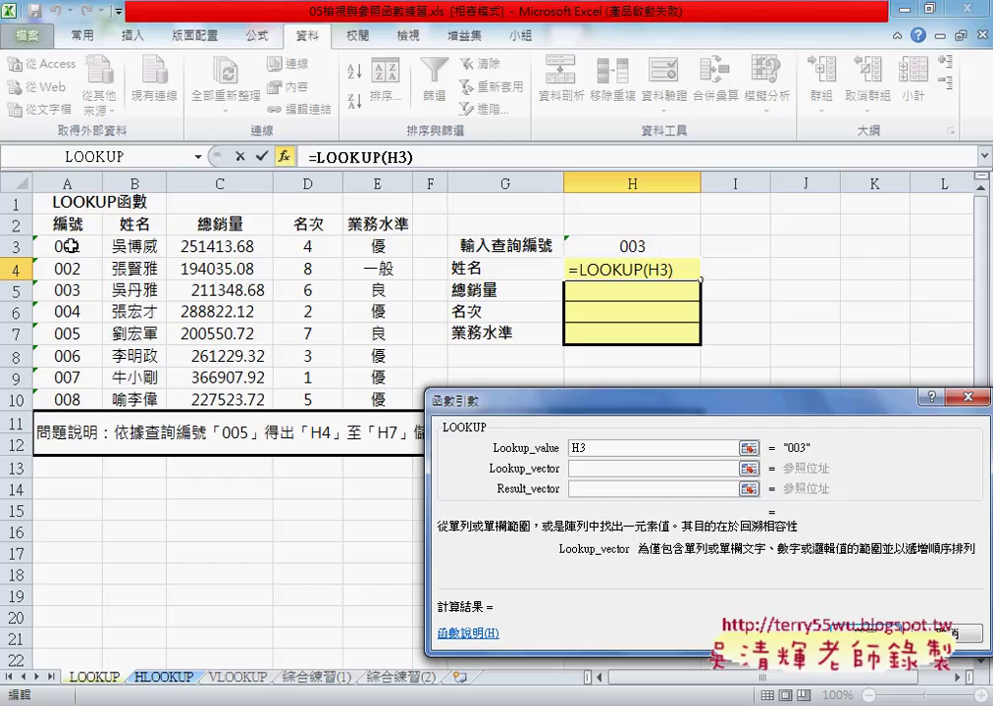
drag(71, 246, 67, 400)
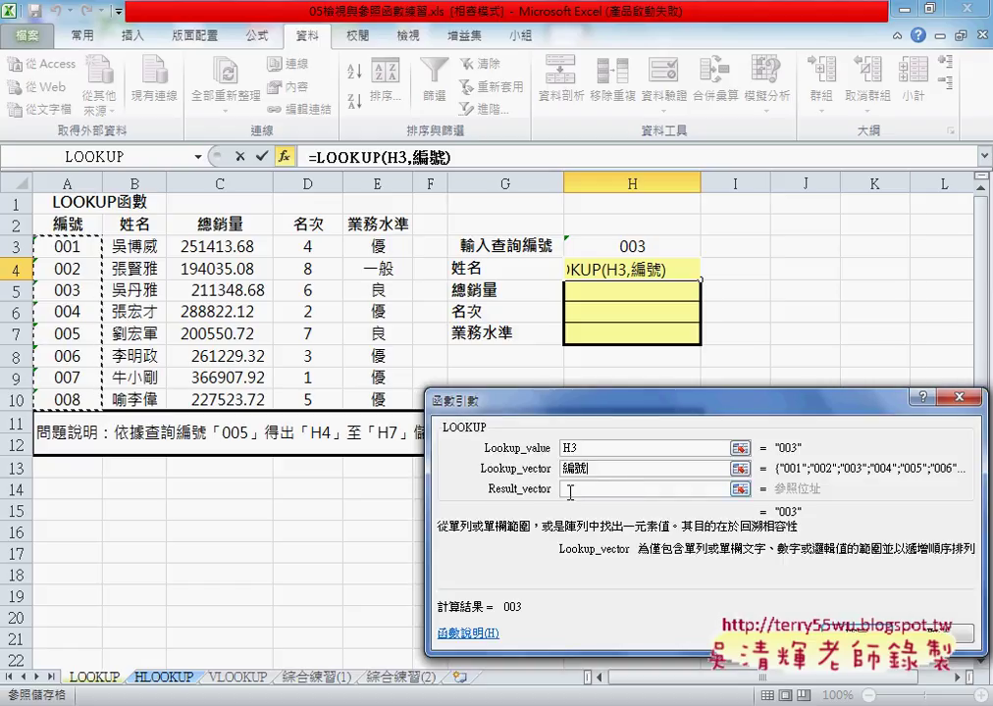
key(Tab)
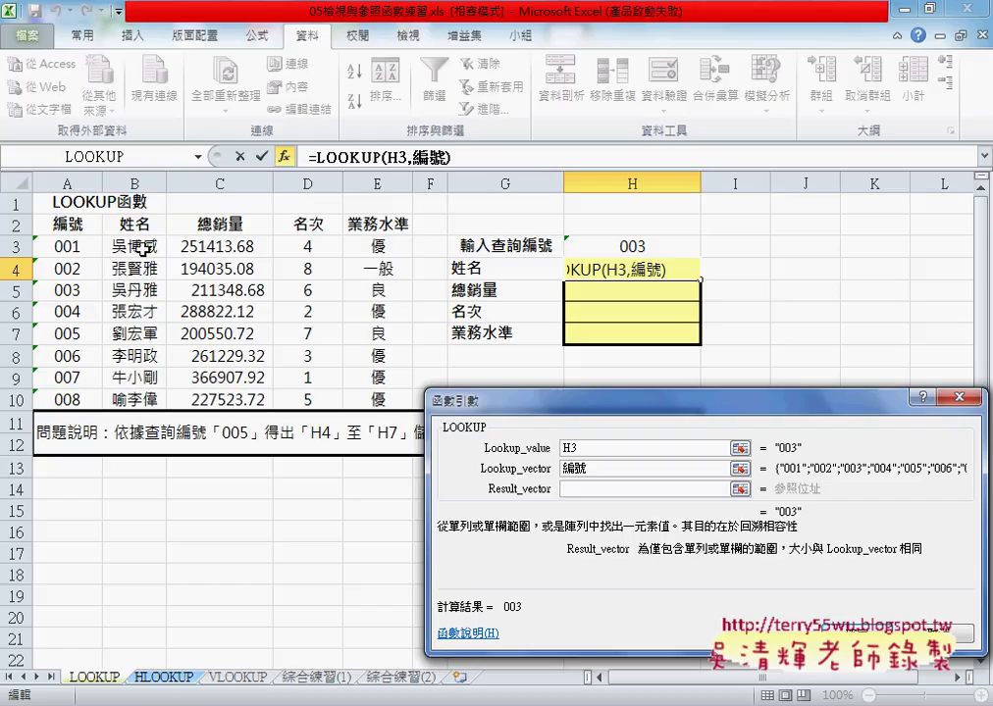
drag(137, 246, 142, 398)
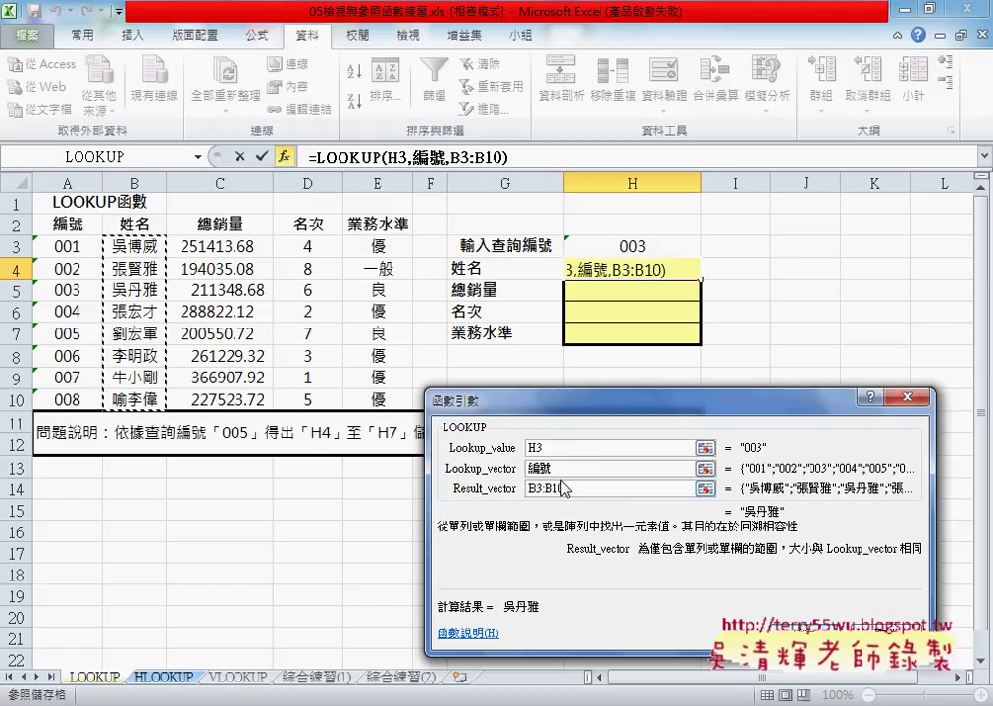
click(562, 468)
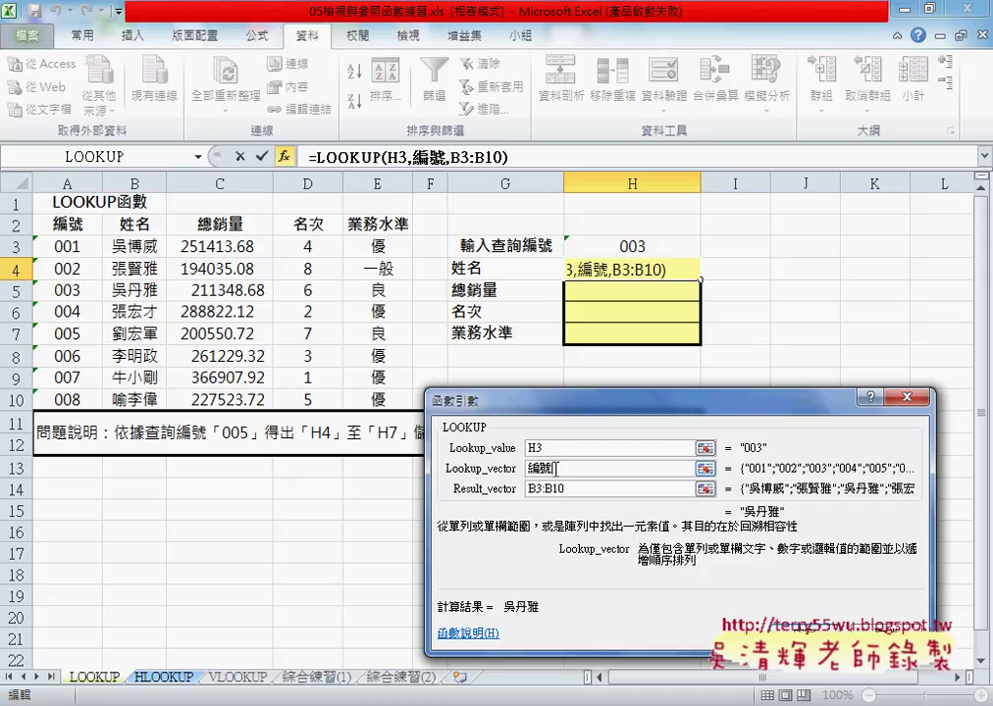
double_click(559, 469)
key(Tab)
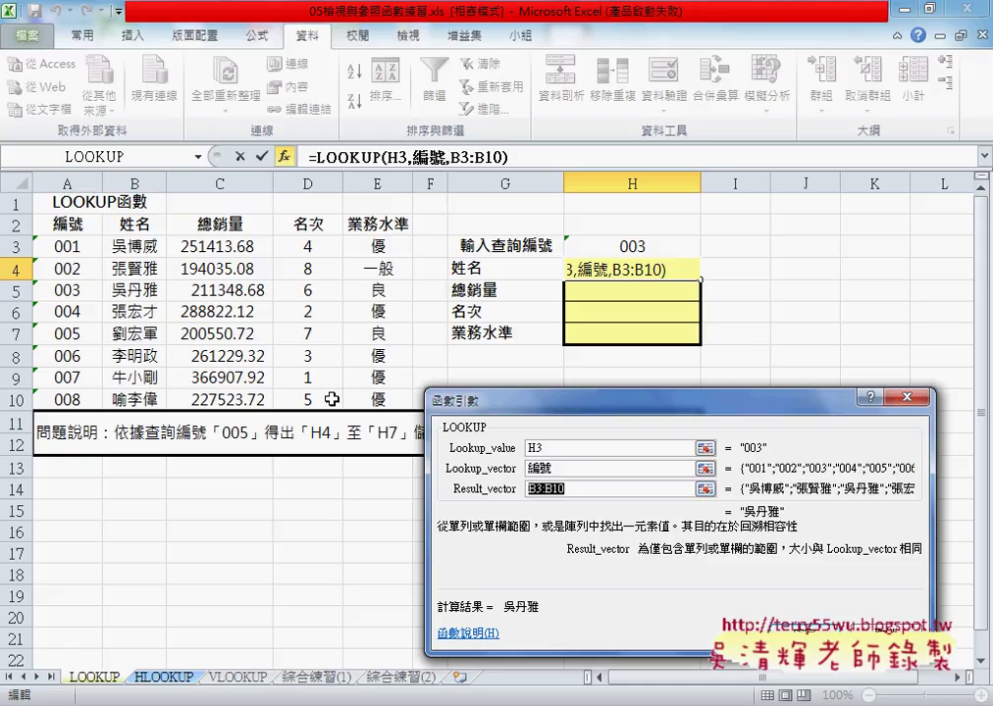
Step: Review H4's LOOKUP arguments H3, 編號 and B3:B10 in the Function Arguments dialog
click(557, 469)
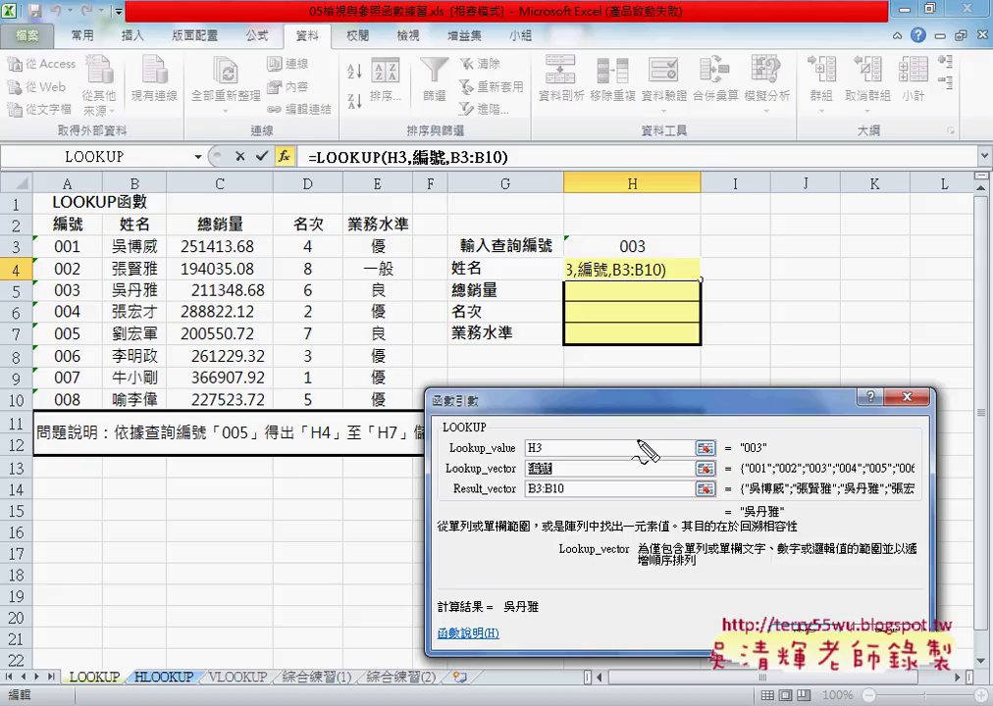
drag(742, 455, 759, 455)
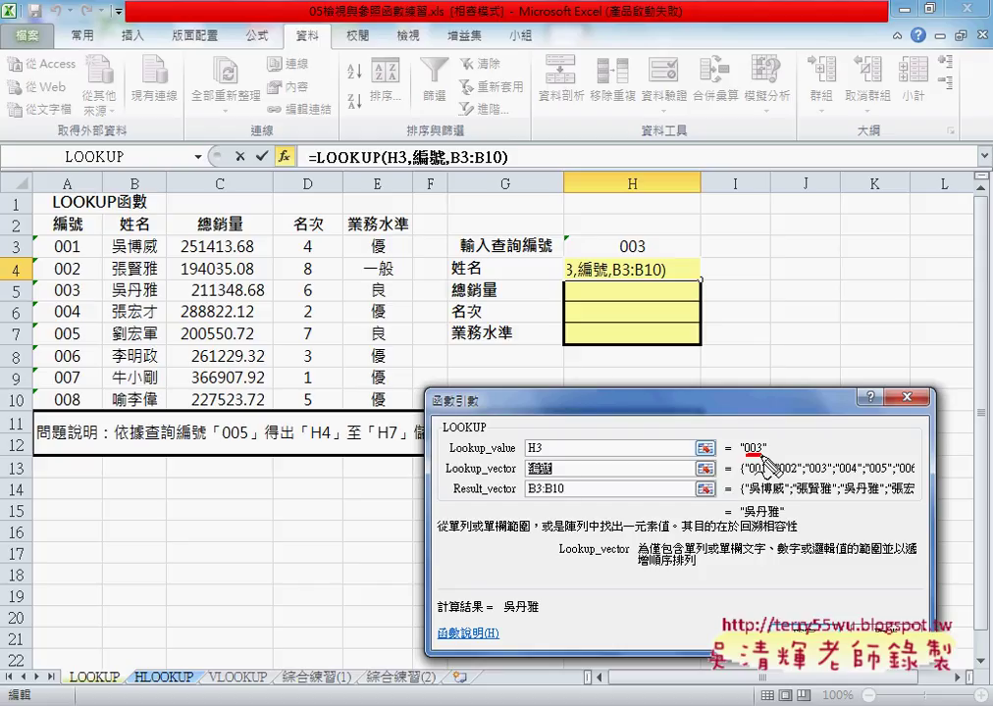
drag(555, 465, 829, 479)
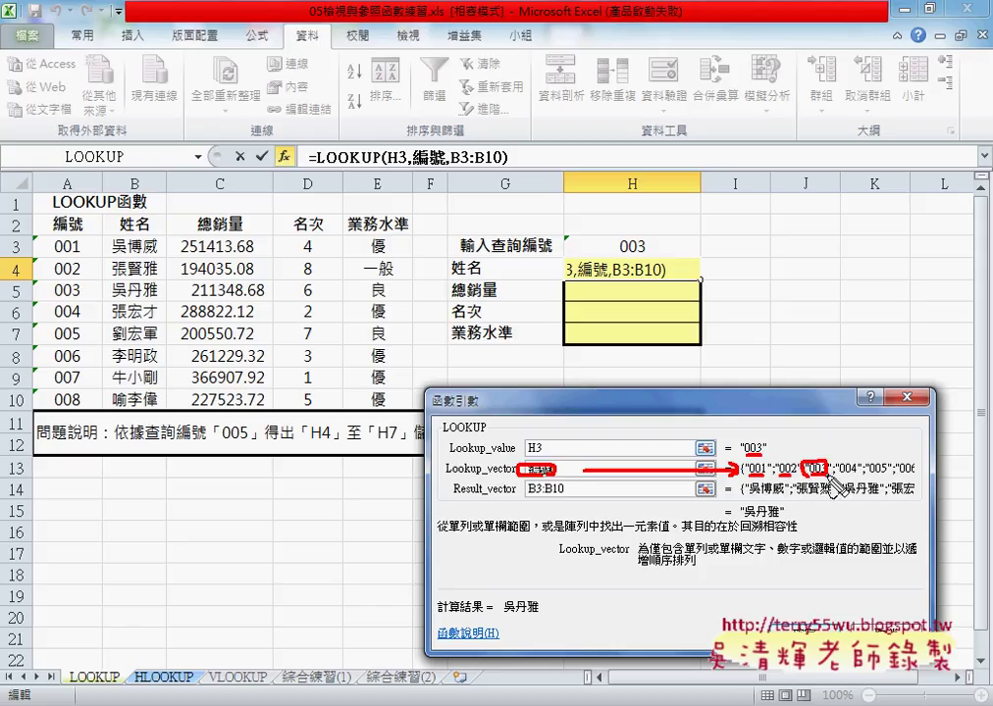
drag(809, 433, 808, 451)
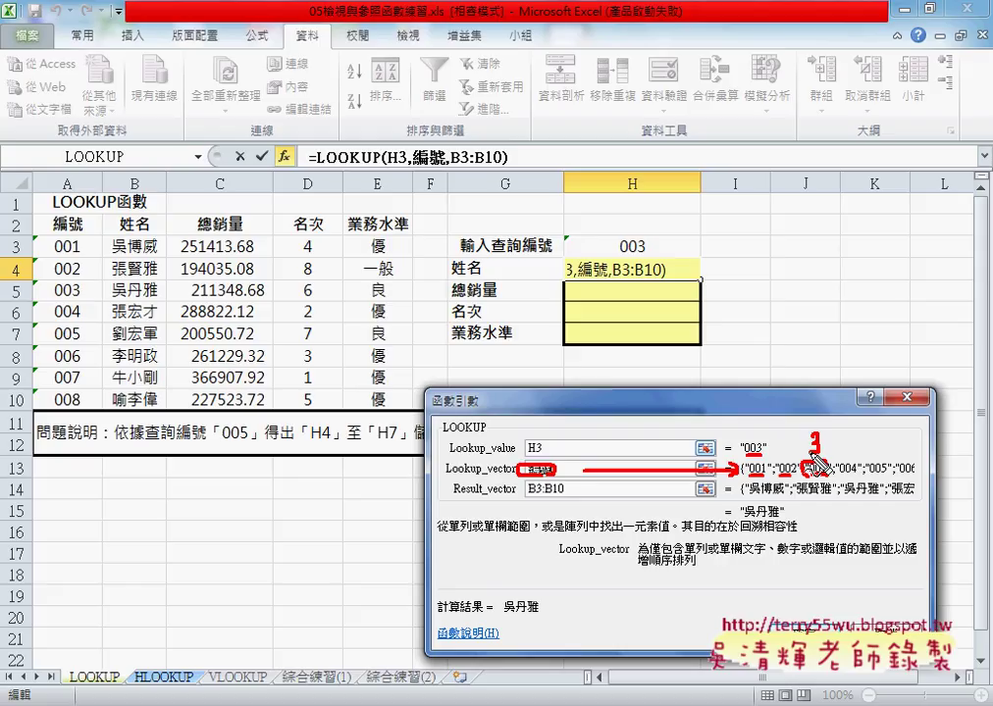
mouse_move(745, 498)
mouse_down()
mouse_move(866, 496)
mouse_move(883, 507)
mouse_move(863, 373)
mouse_move(704, 278)
mouse_up()
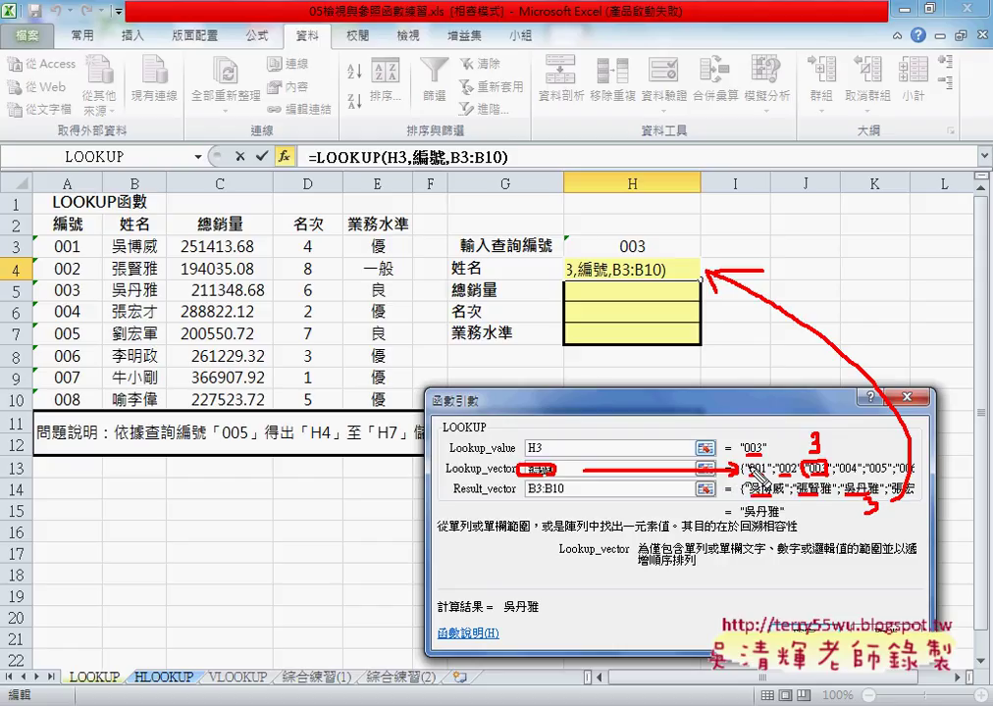
drag(770, 549, 763, 600)
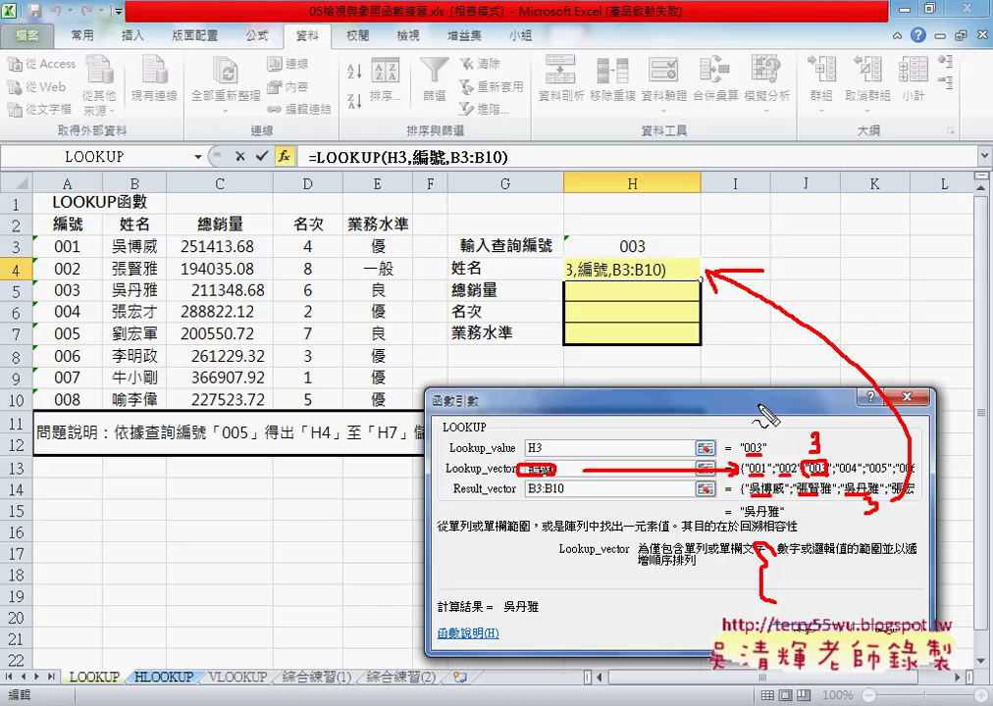
mouse_move(747, 395)
mouse_down()
mouse_move(760, 409)
mouse_move(754, 396)
mouse_up()
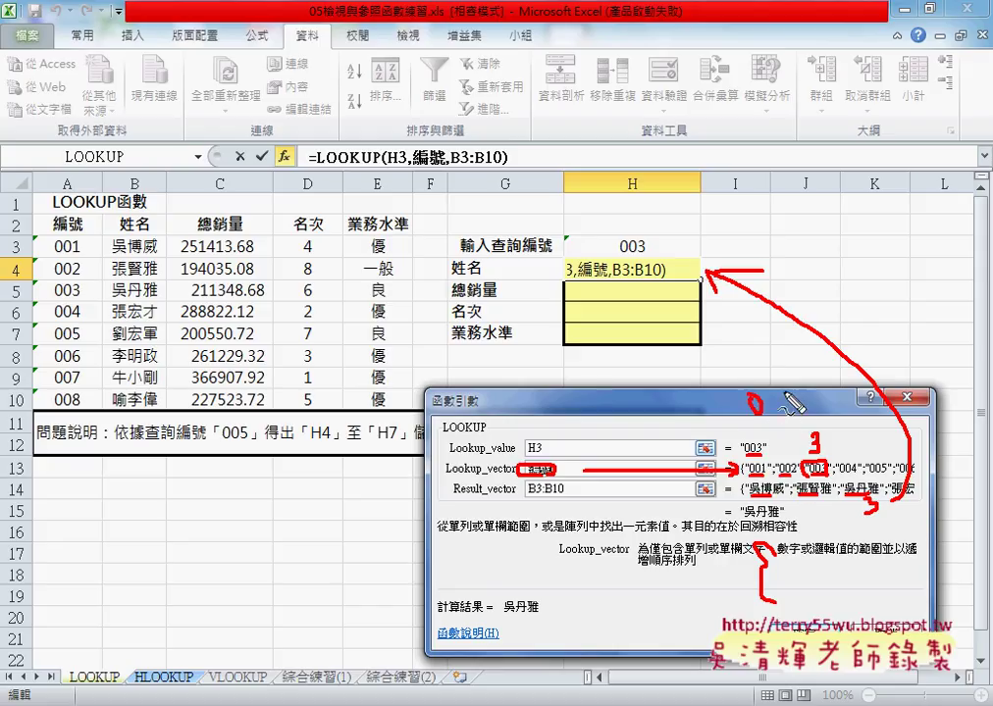
mouse_move(784, 392)
mouse_down()
mouse_move(786, 412)
mouse_move(820, 409)
mouse_move(822, 439)
mouse_up()
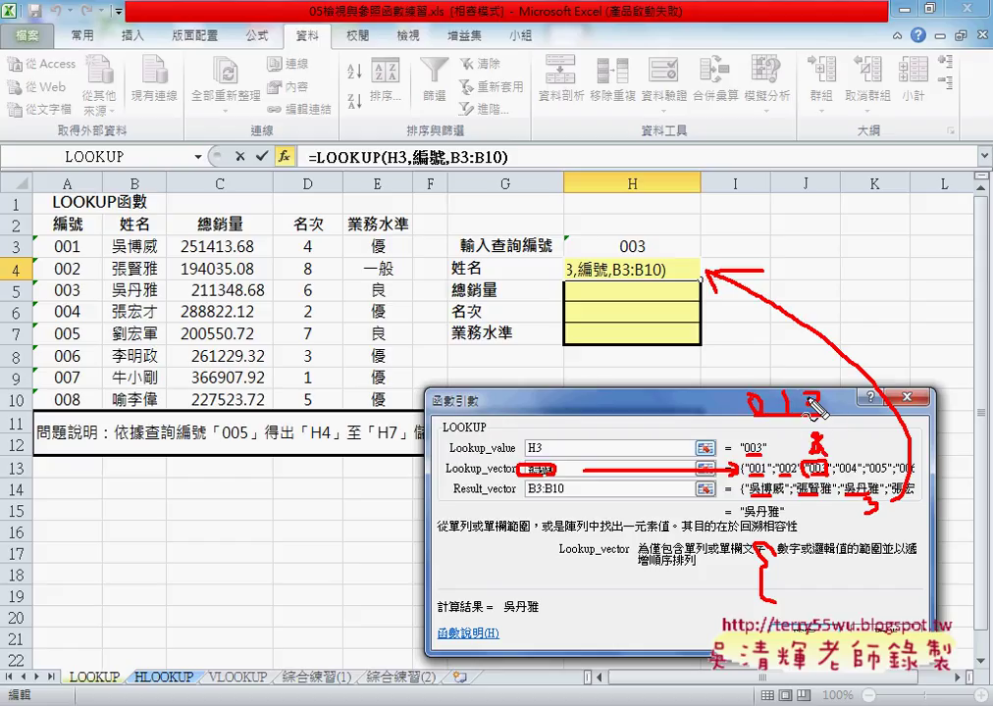
drag(822, 425, 822, 449)
key(Escape)
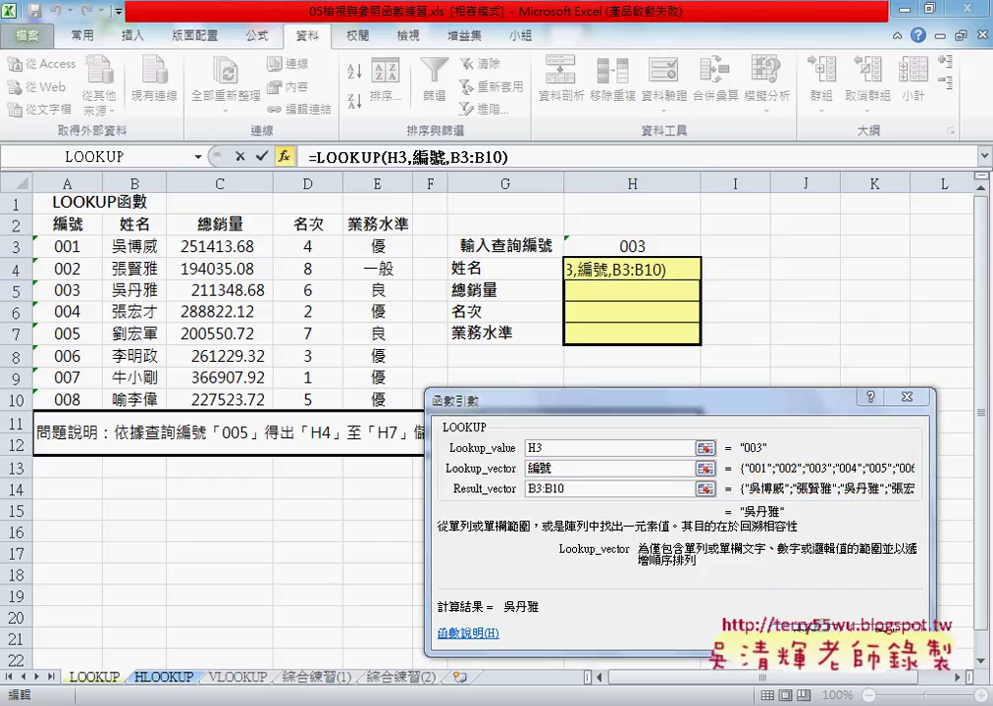
Step: Confirm the name LOOKUP formula in H4 and copy its formula text
click(800, 626)
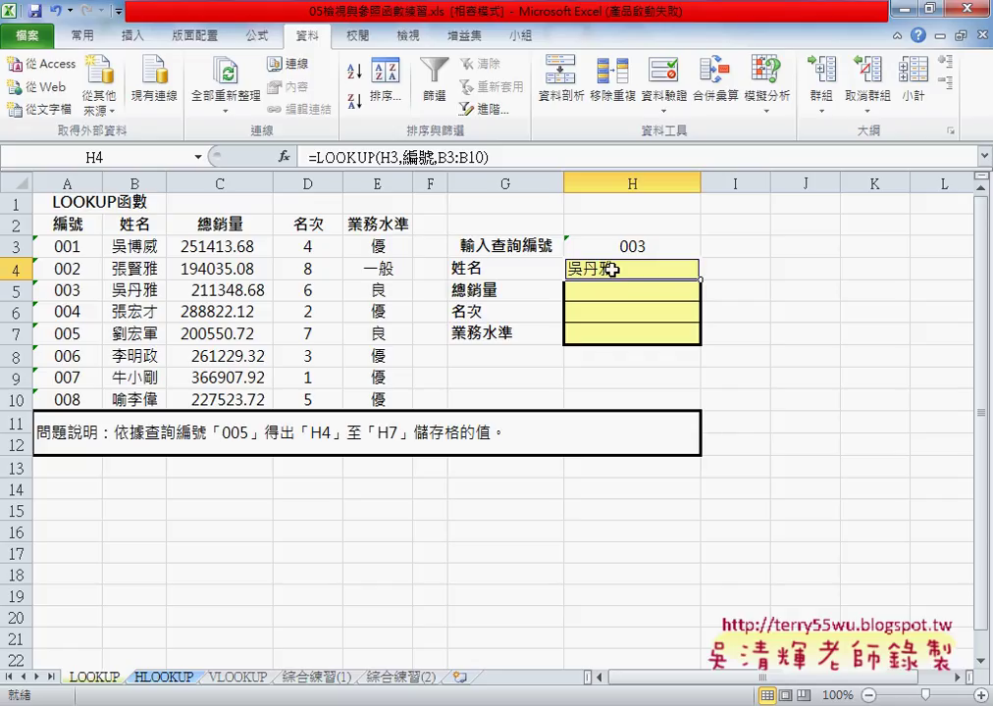
drag(307, 157, 490, 157)
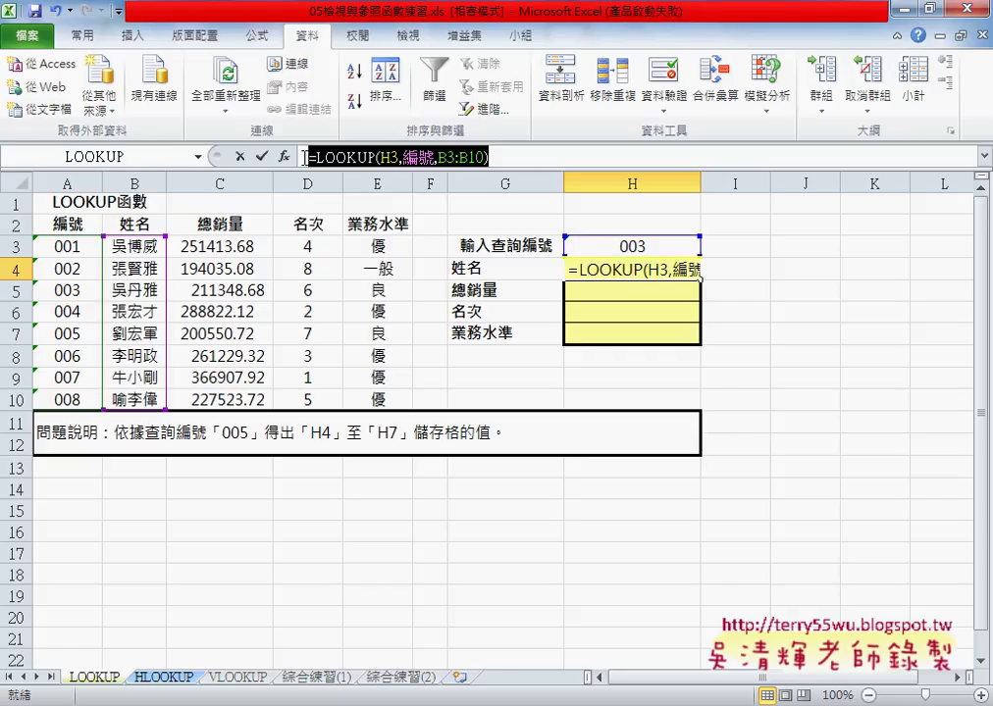
right_click(365, 160)
click(400, 195)
key(Escape)
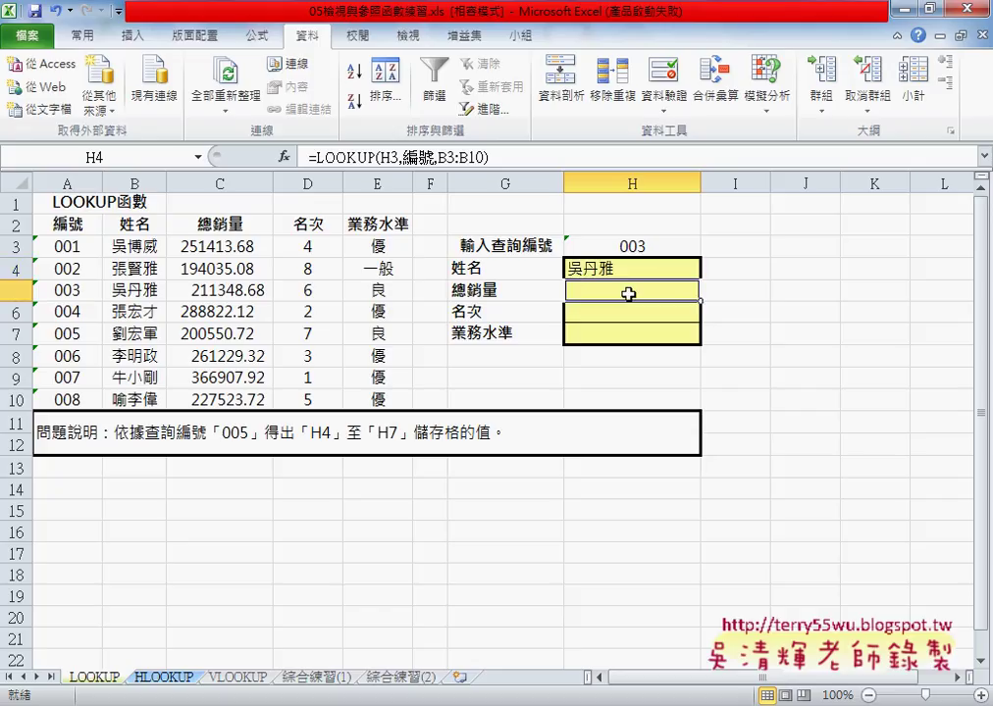
Step: Paste the formula into H5 with result range C3:C10 to return total sales
click(630, 290)
click(454, 160)
right_click(455, 161)
click(487, 183)
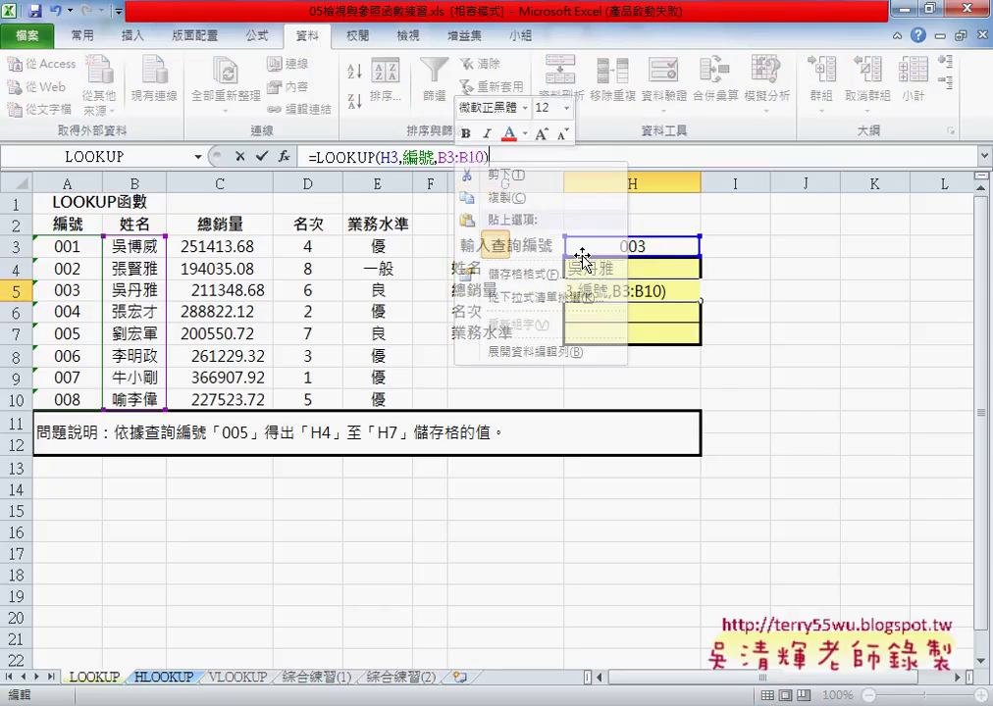
drag(438, 157, 486, 157)
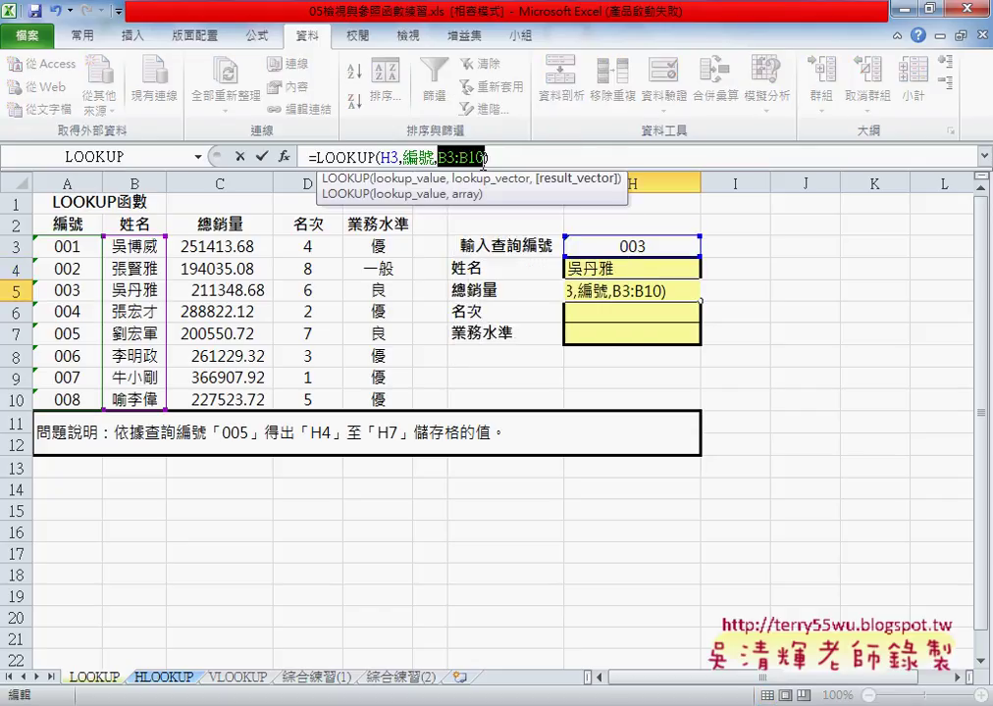
drag(238, 243, 235, 399)
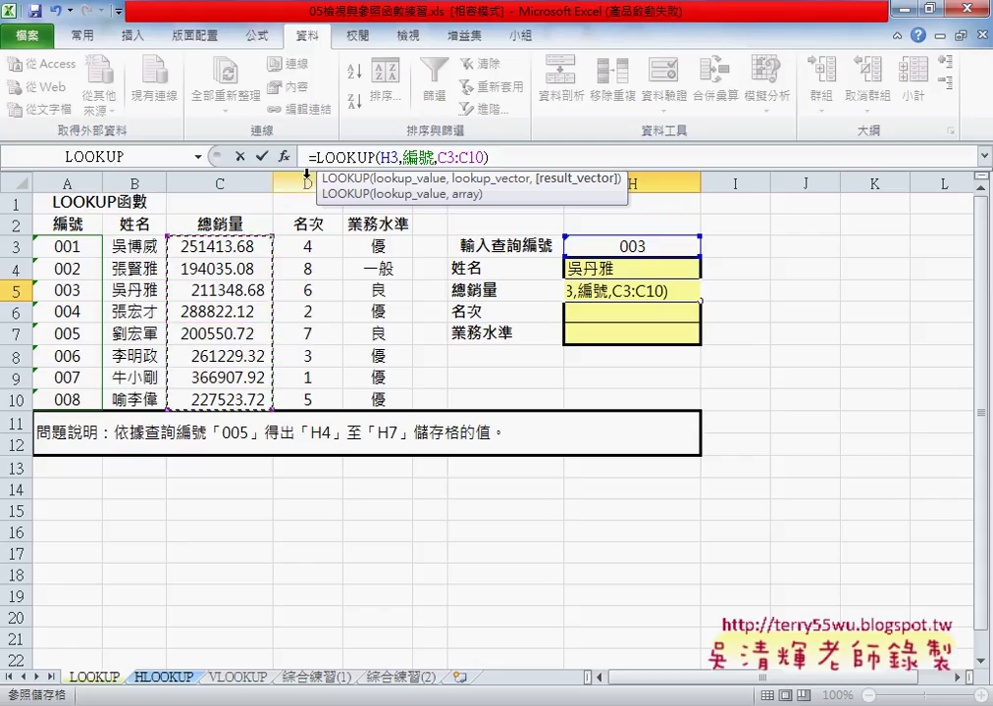
click(262, 157)
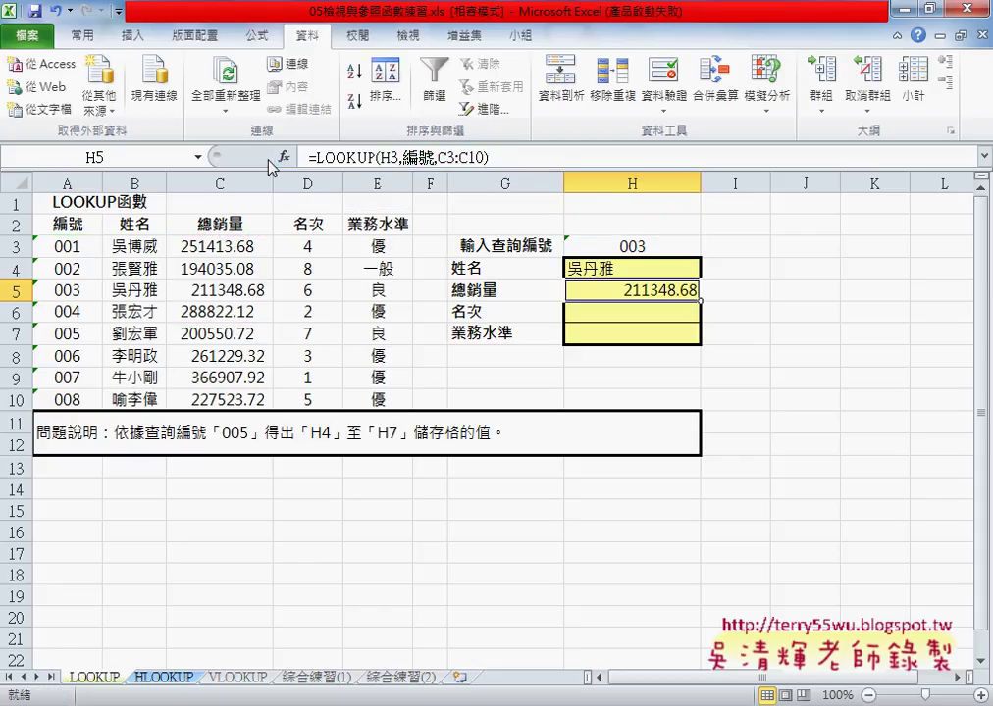
Step: Paste the formula into H6 with result range D3:D10 to return the rank
click(658, 312)
right_click(425, 158)
click(454, 244)
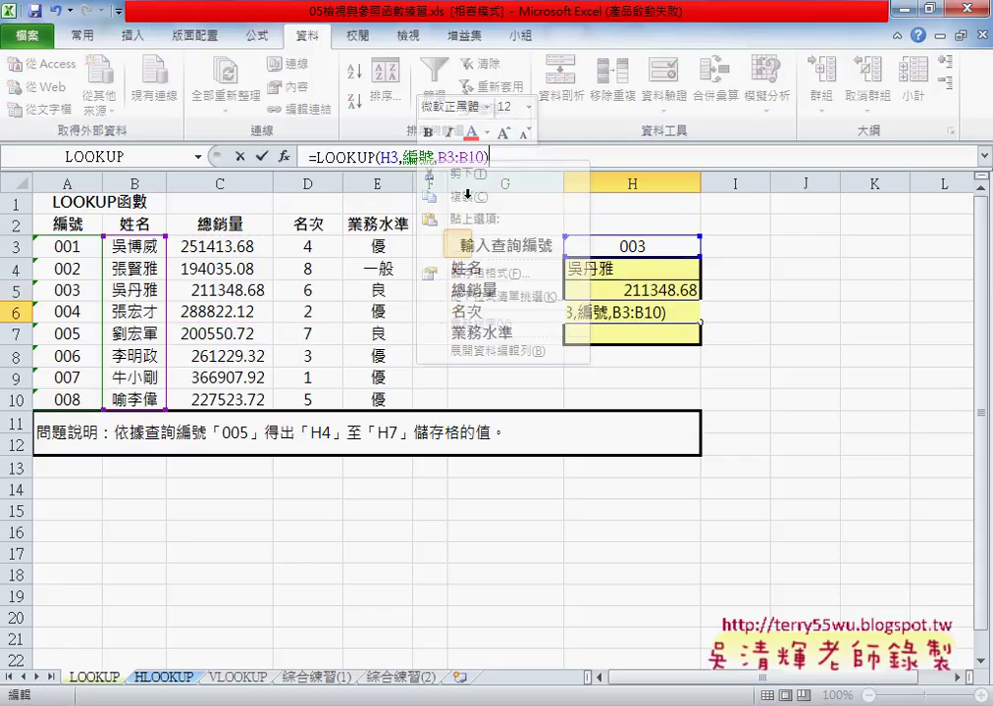
drag(439, 158, 484, 158)
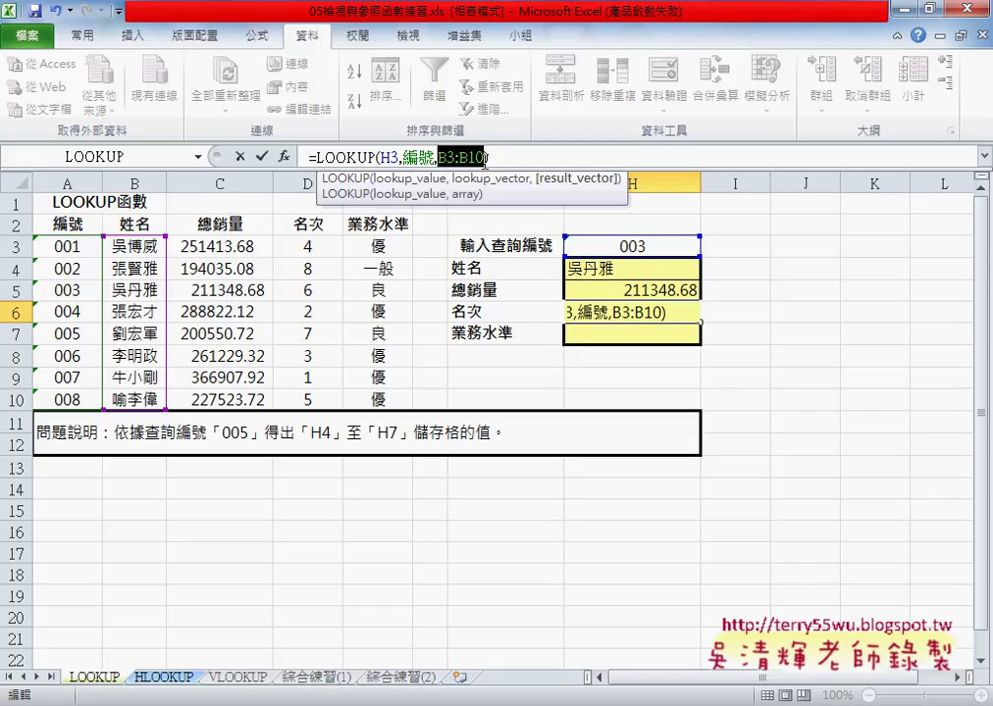
drag(314, 246, 323, 397)
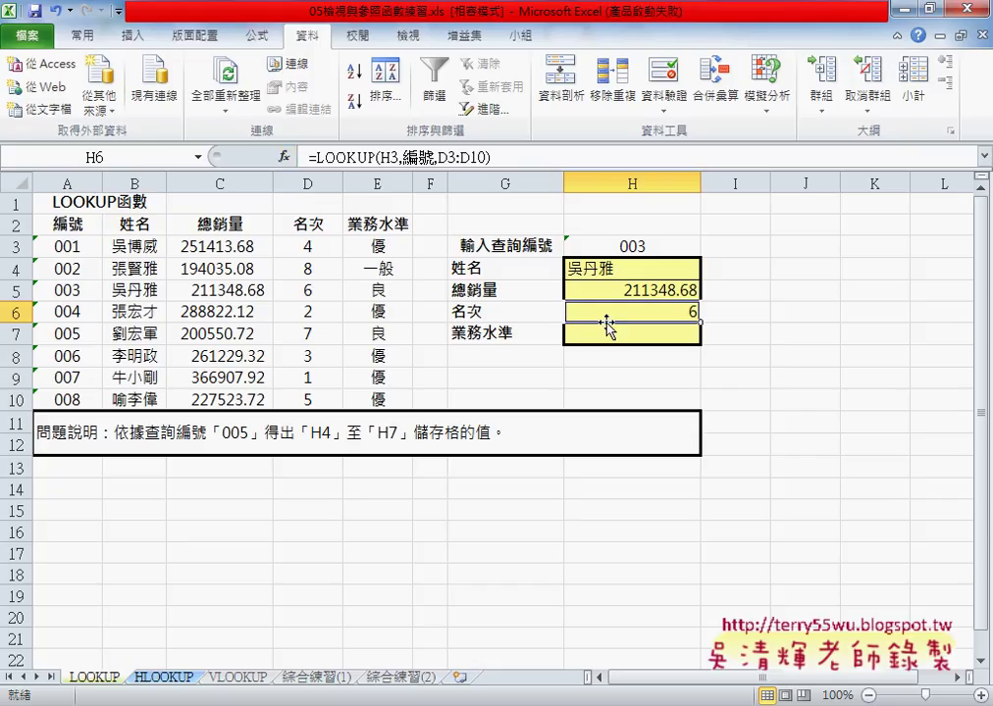
click(609, 333)
Step: Paste the formula into H7 with result range E3:E10 to return the level
right_click(408, 154)
click(447, 233)
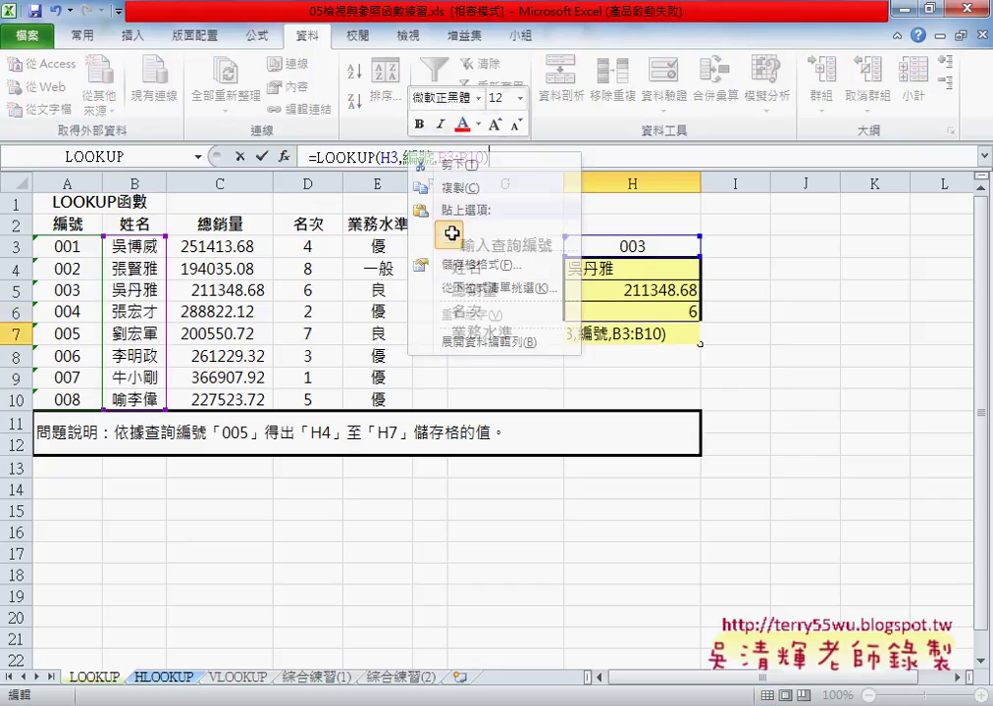
drag(438, 157, 484, 157)
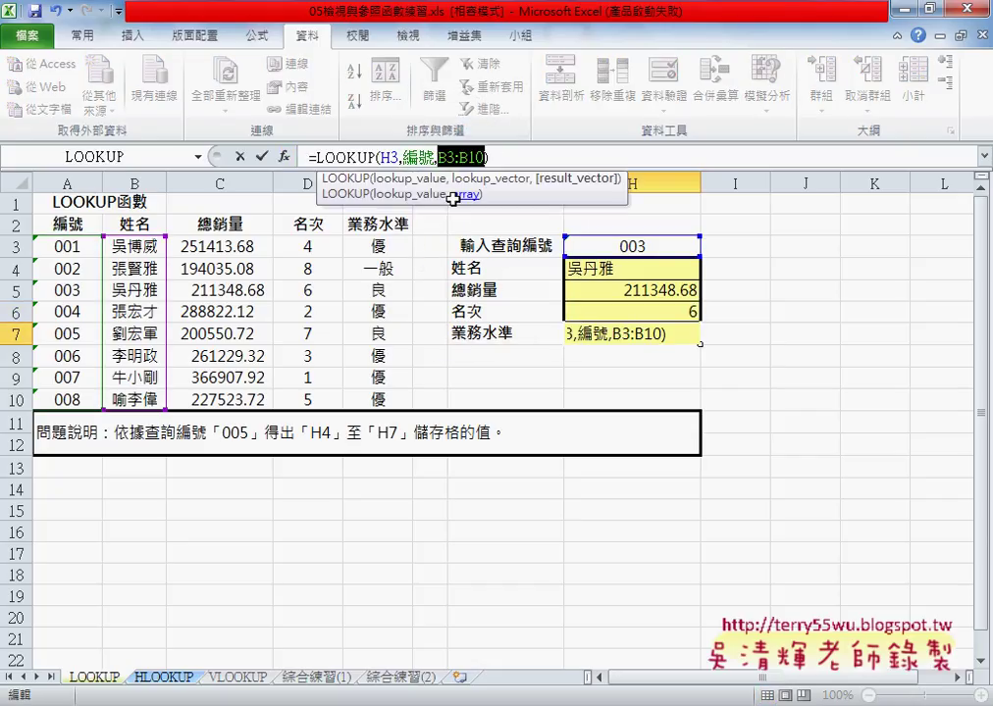
drag(378, 246, 378, 399)
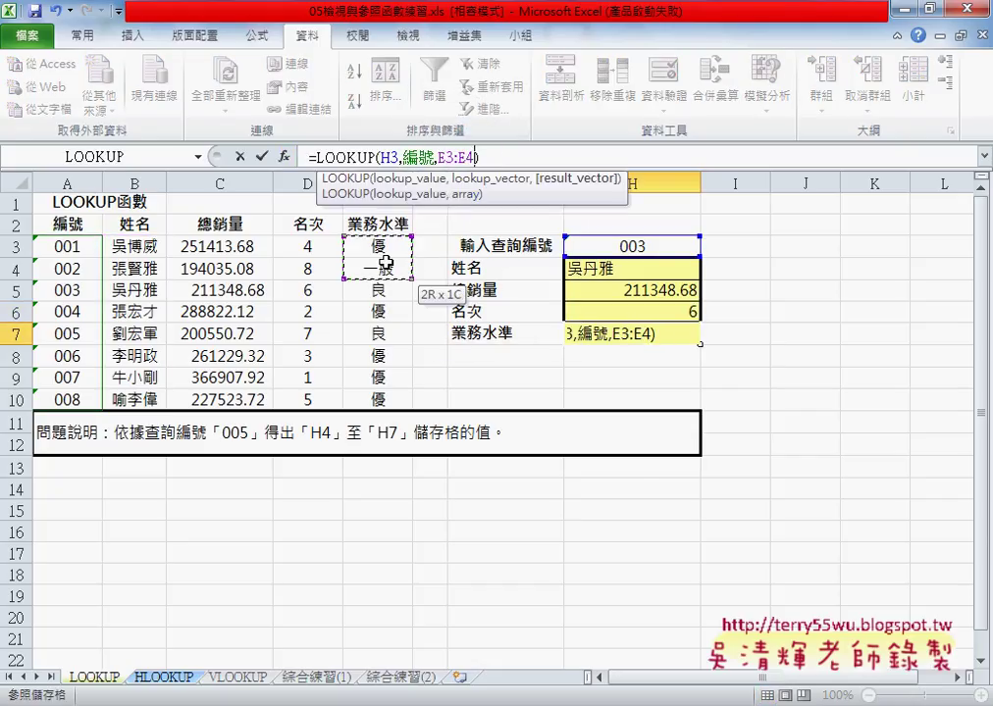
click(262, 156)
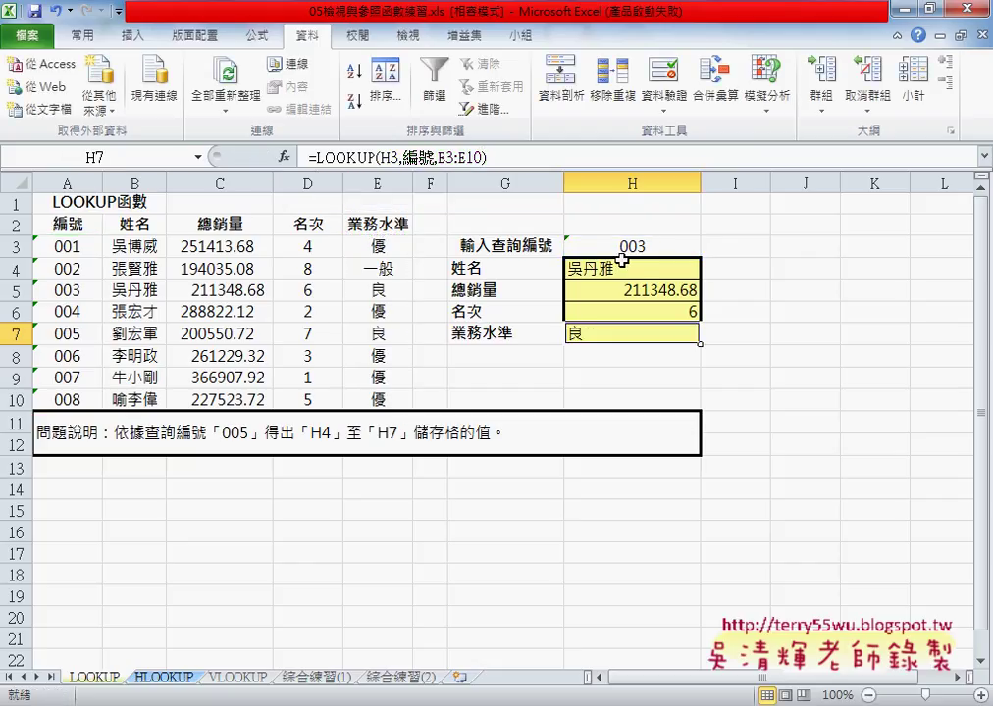
Step: Centre the result values in H4:H7
drag(638, 267, 637, 331)
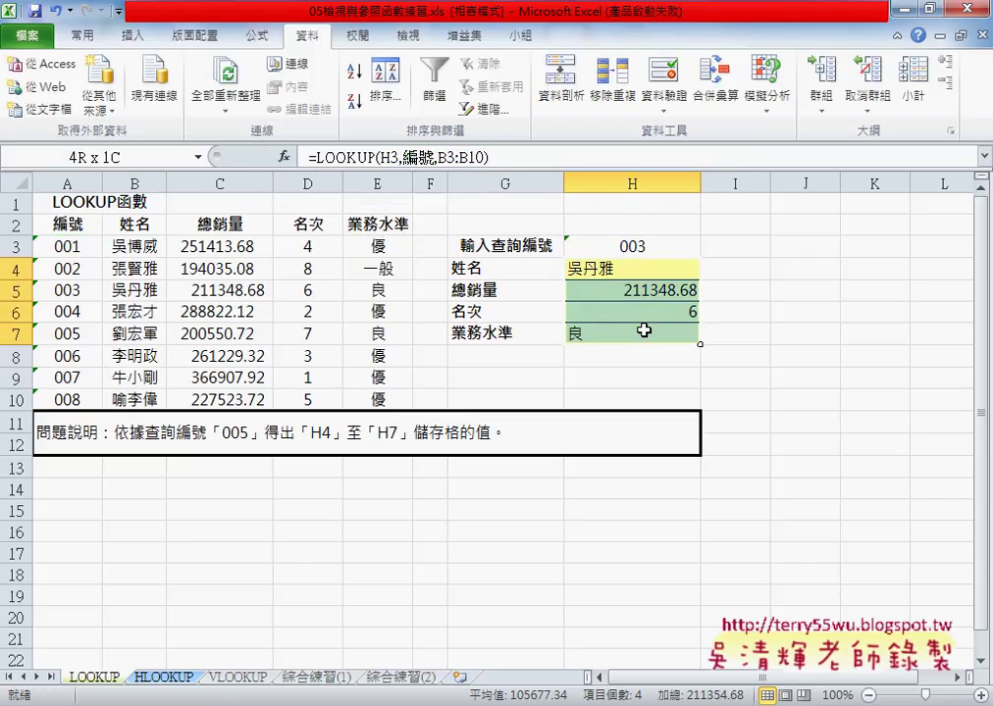
click(82, 35)
click(363, 101)
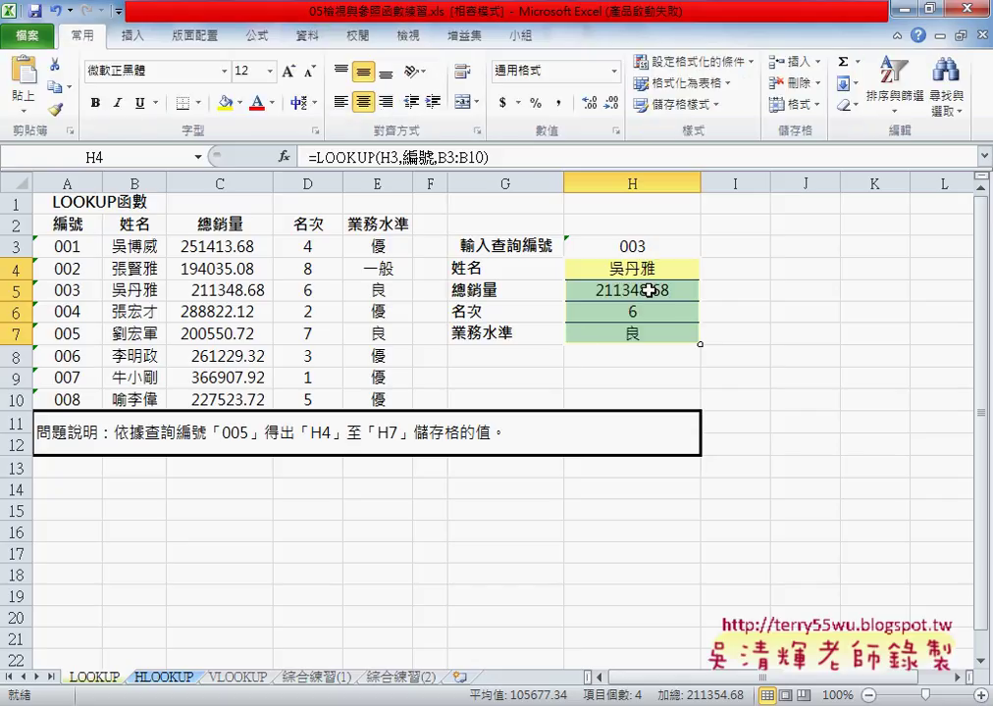
click(806, 309)
Step: Test the H3 dropdown by choosing ID 001, then 002, and check H4
click(680, 247)
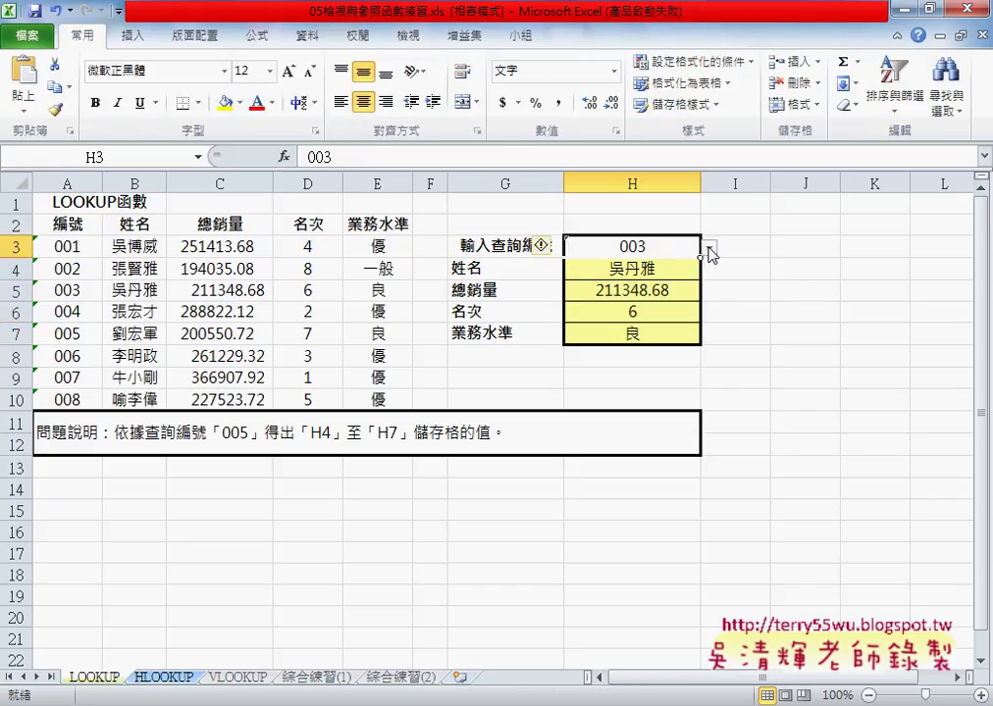
click(708, 247)
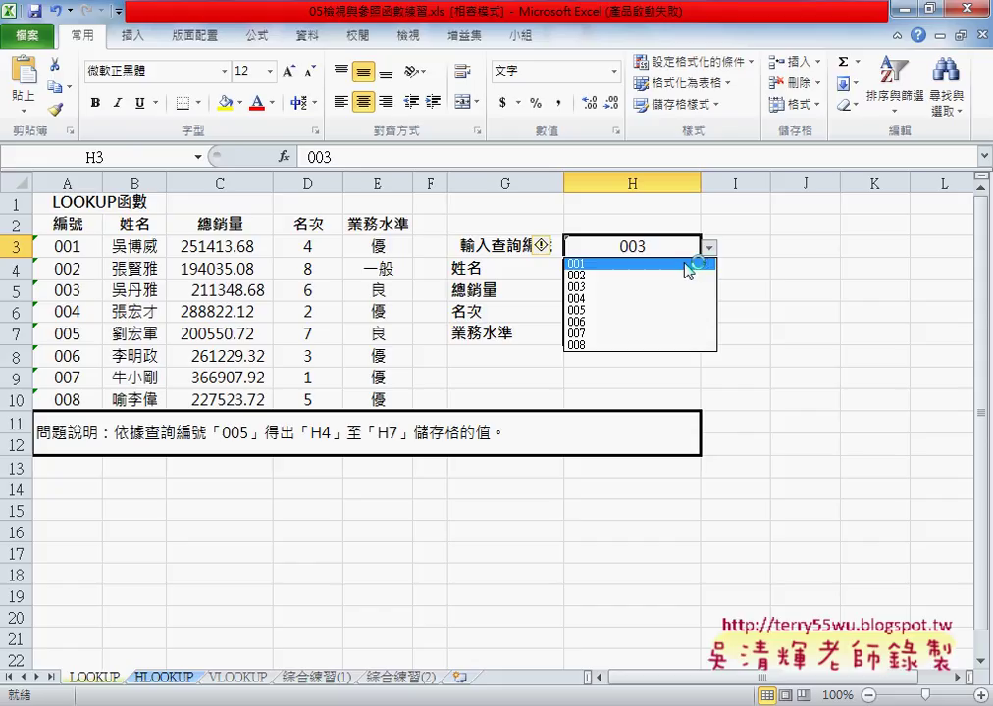
click(684, 265)
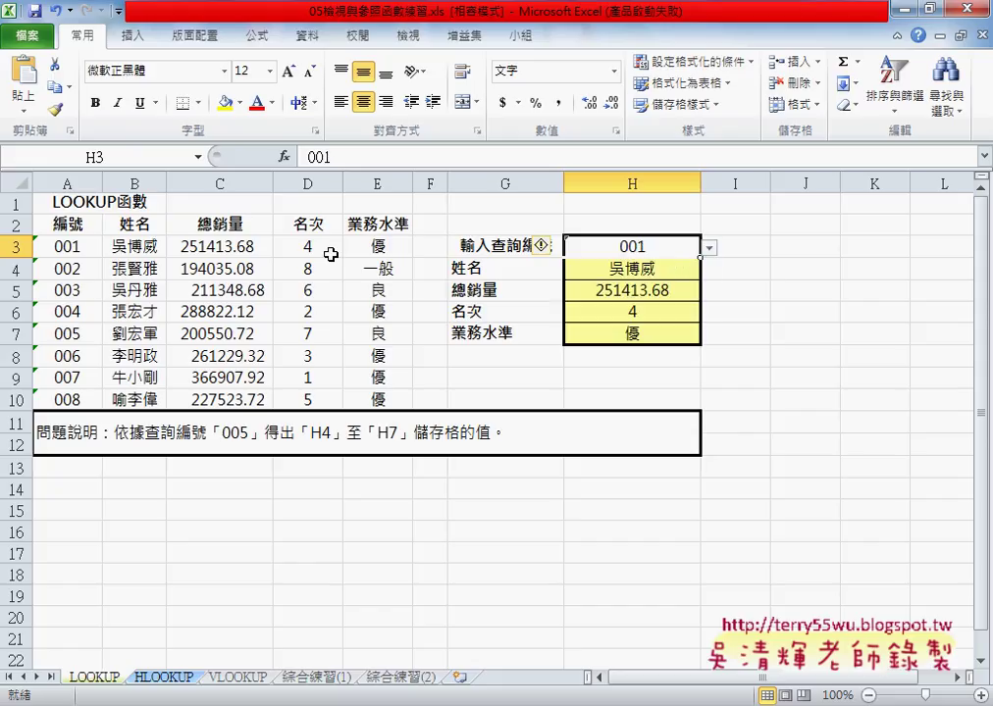
click(708, 248)
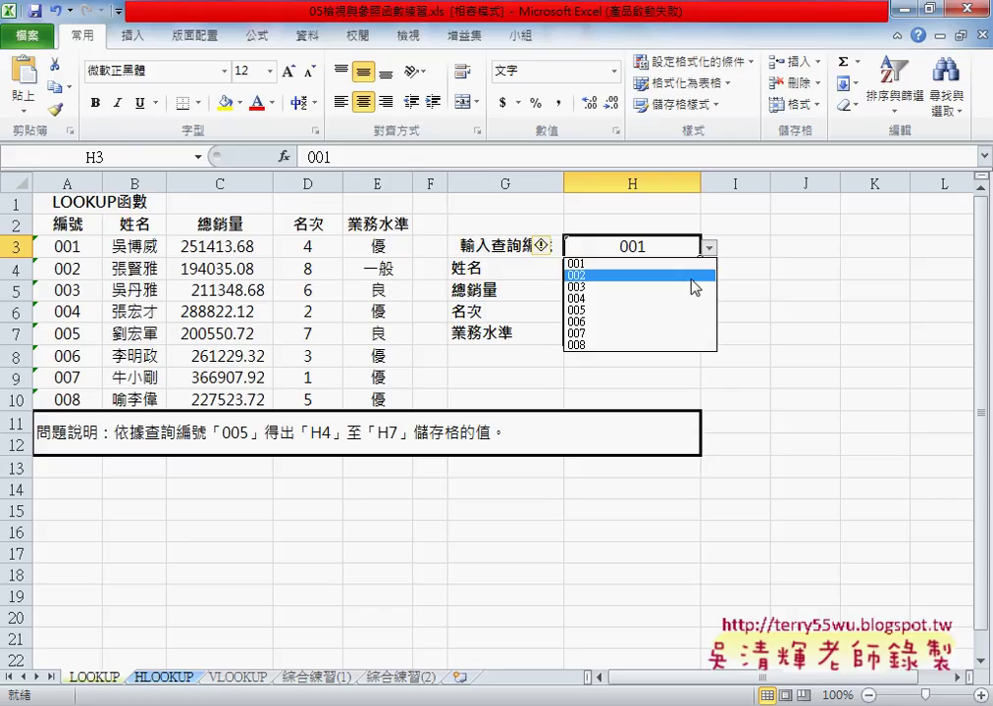
click(694, 277)
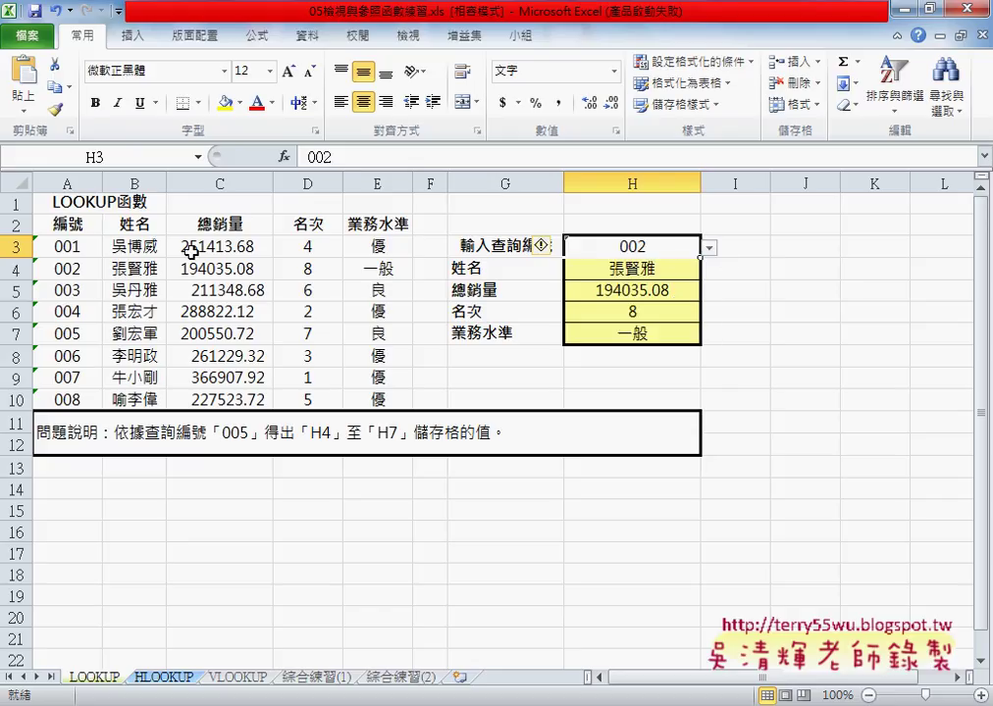
click(708, 250)
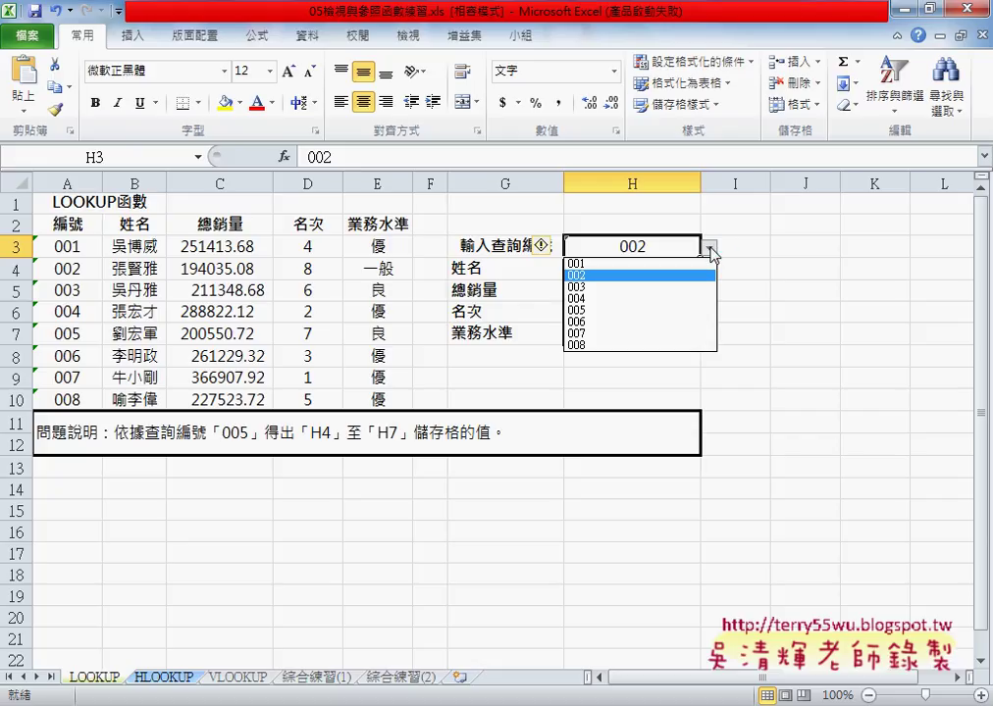
click(701, 275)
click(696, 269)
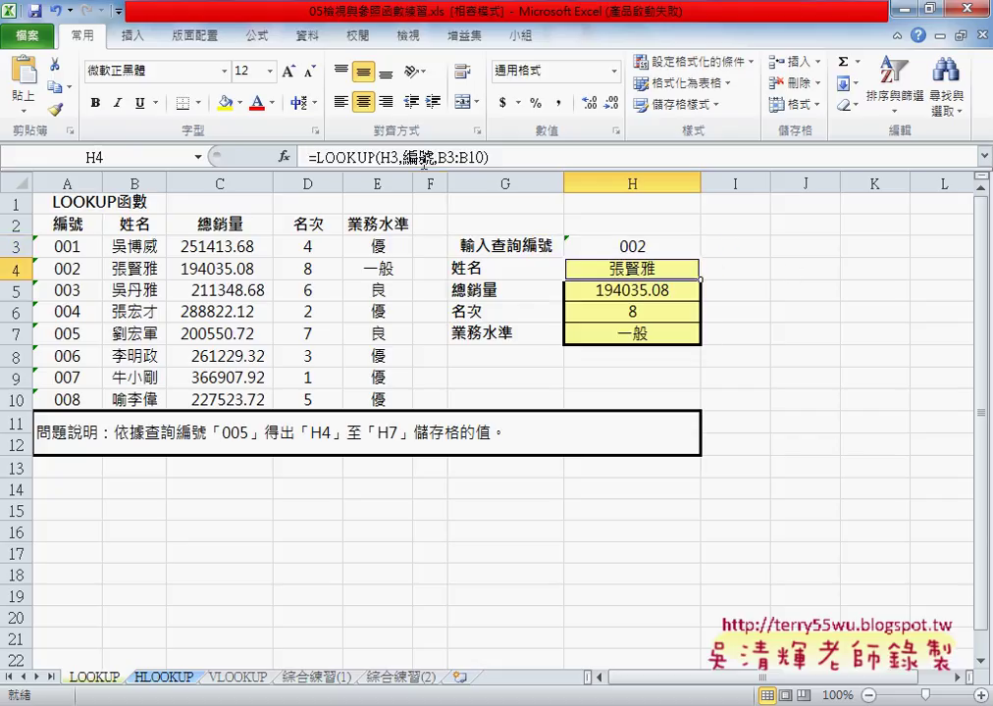